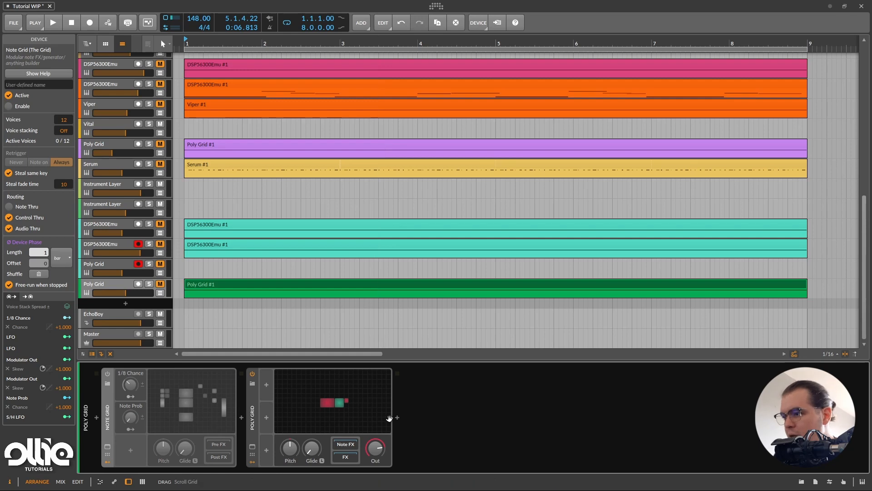
Step: In the Poly Grid patch, move the Triangle oscillator away from the AR envelope and place a duplicate directly above it
click(313, 421)
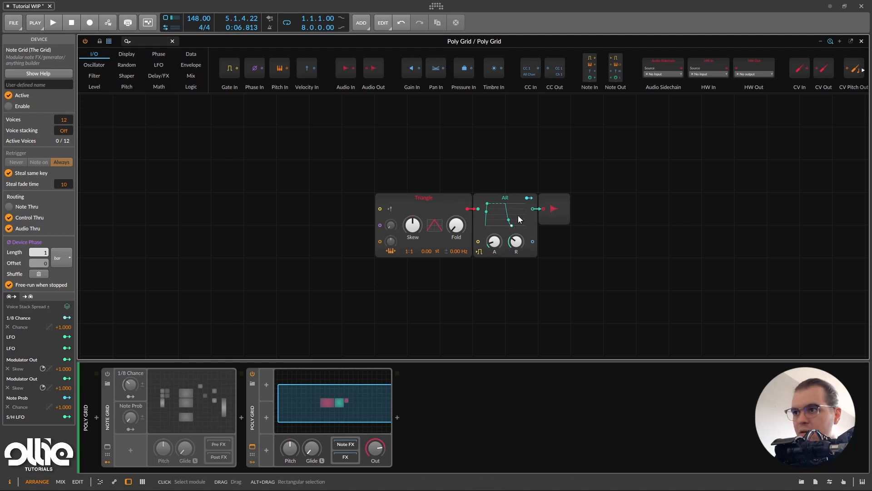
click(557, 212)
click(651, 272)
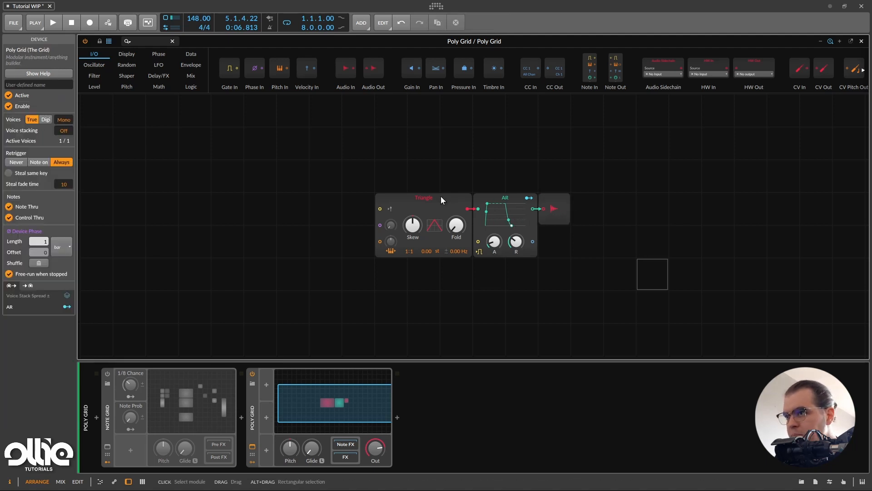
drag(440, 196, 429, 230)
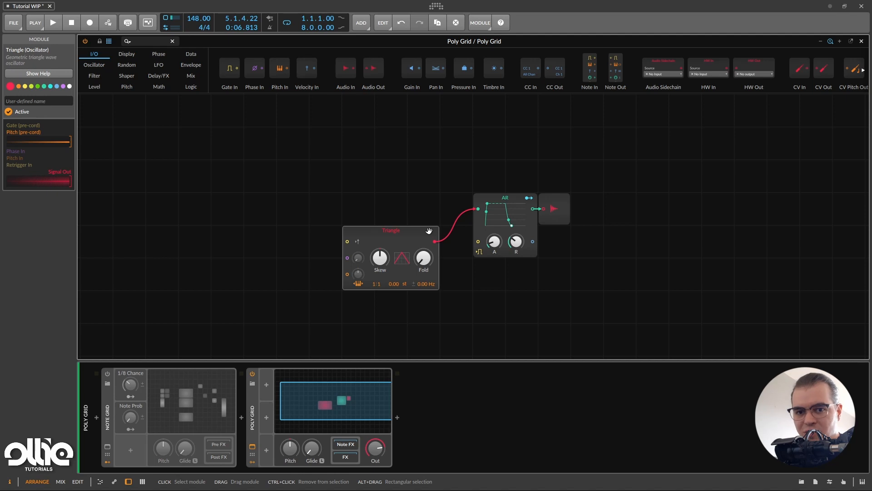
drag(387, 242, 406, 166)
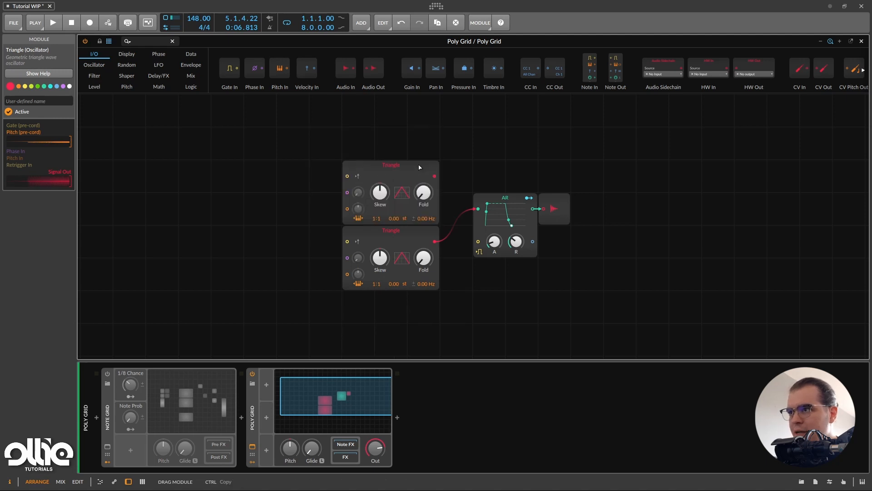
Step: Replace the upper Triangle oscillator with a Sawtooth and connect the Sawtooth's output to the AR module's signal input
right_click(405, 167)
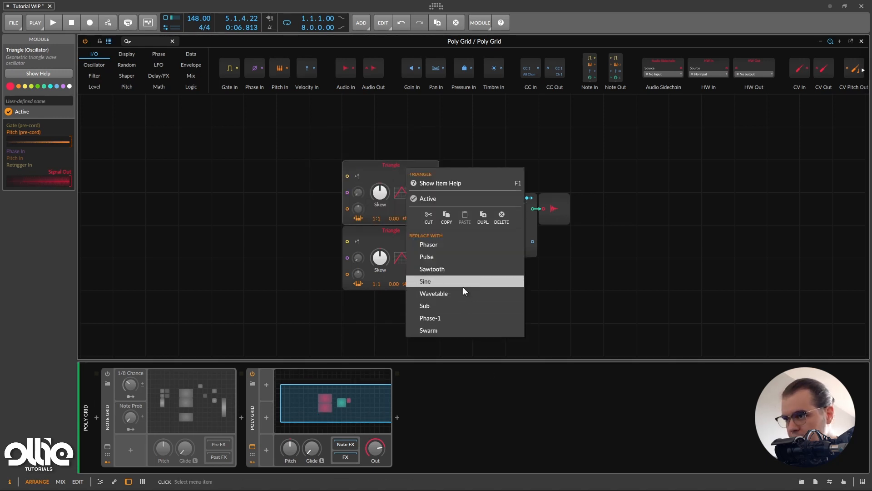
click(462, 271)
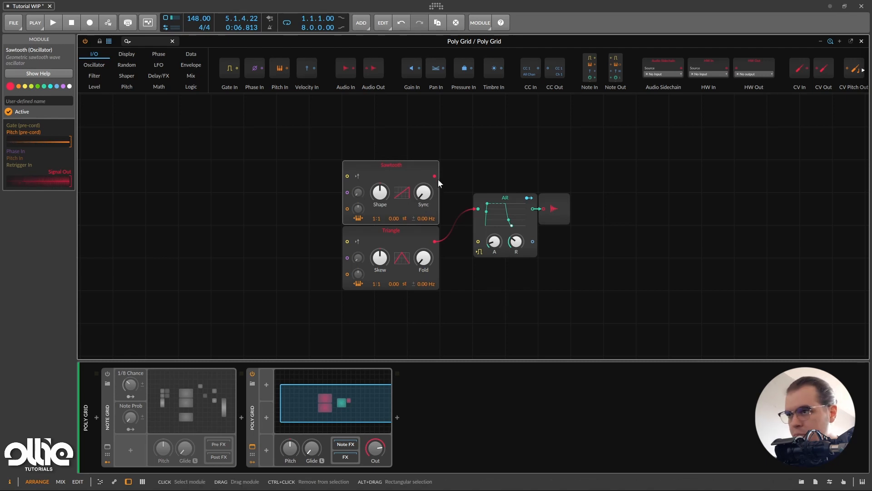
drag(436, 176, 478, 209)
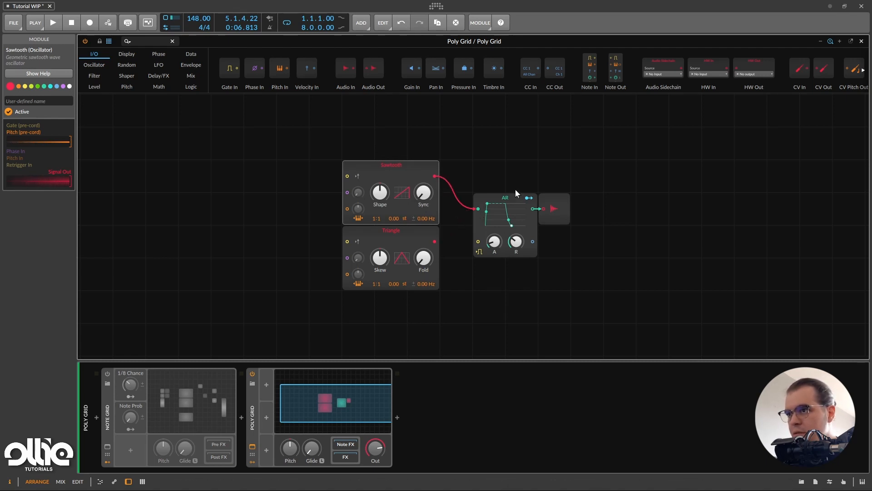
Step: Add a Curve shaper module to the patch, to the left of the Sawtooth oscillator
click(401, 237)
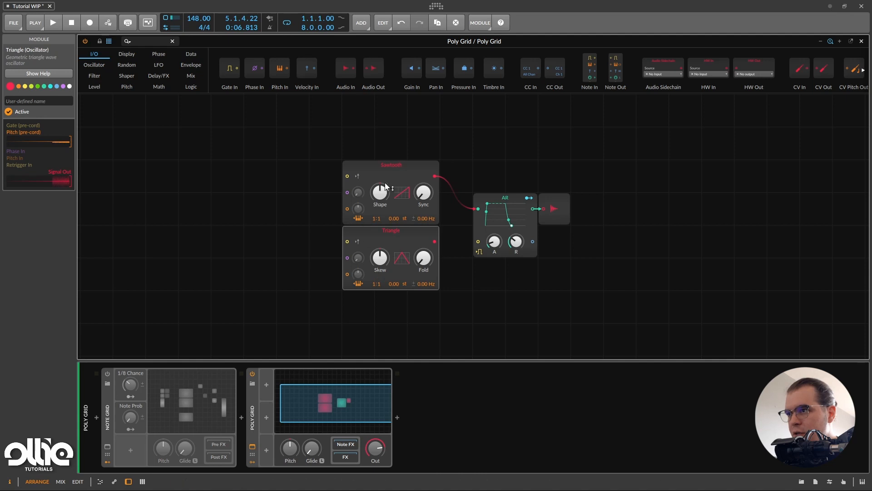
click(259, 243)
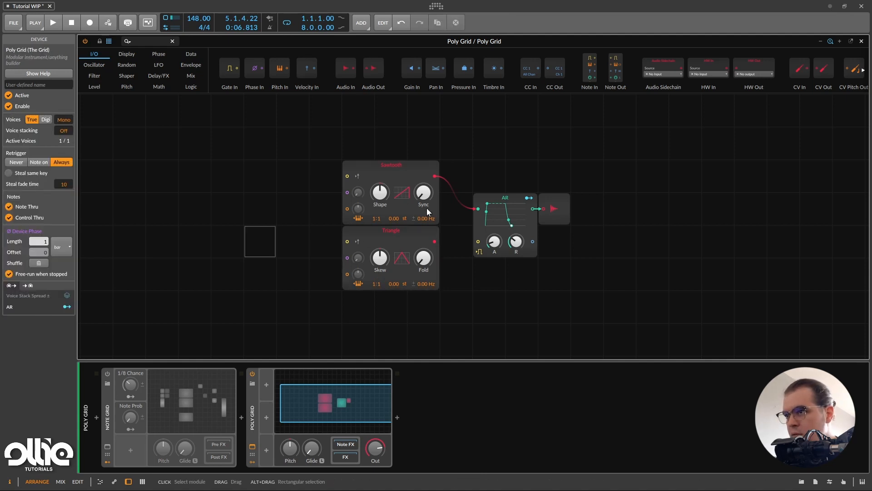
click(400, 220)
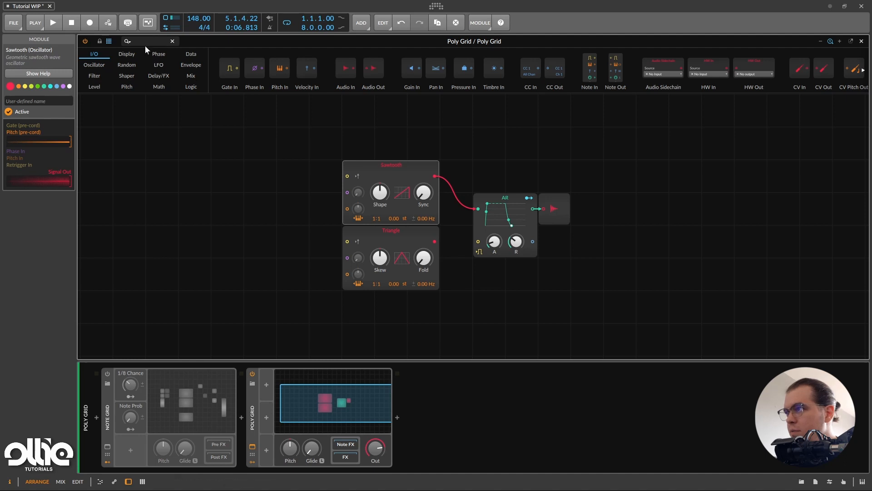
click(128, 78)
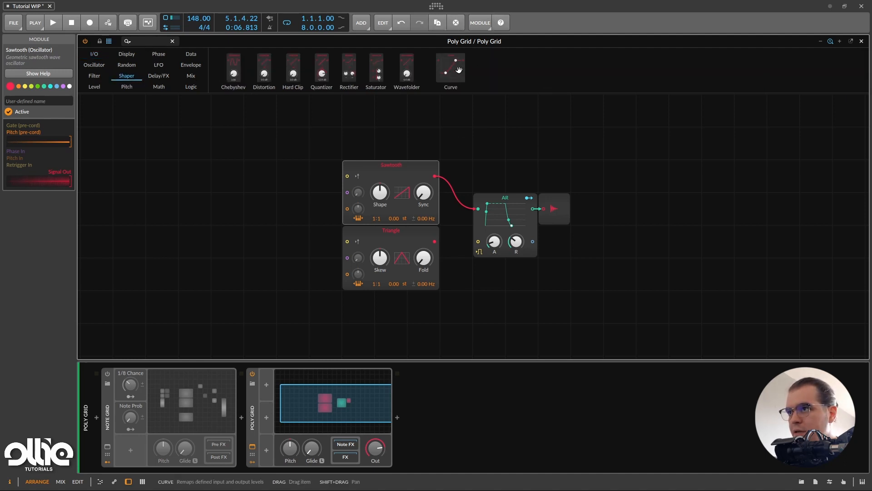
drag(386, 181, 262, 191)
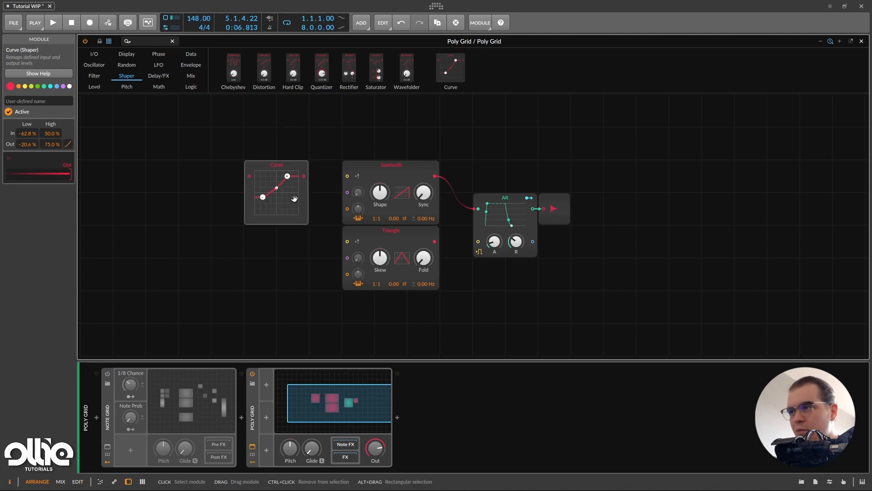
Step: Try out a Bi→Uni module below the Curve shaper and remove it again
click(145, 44)
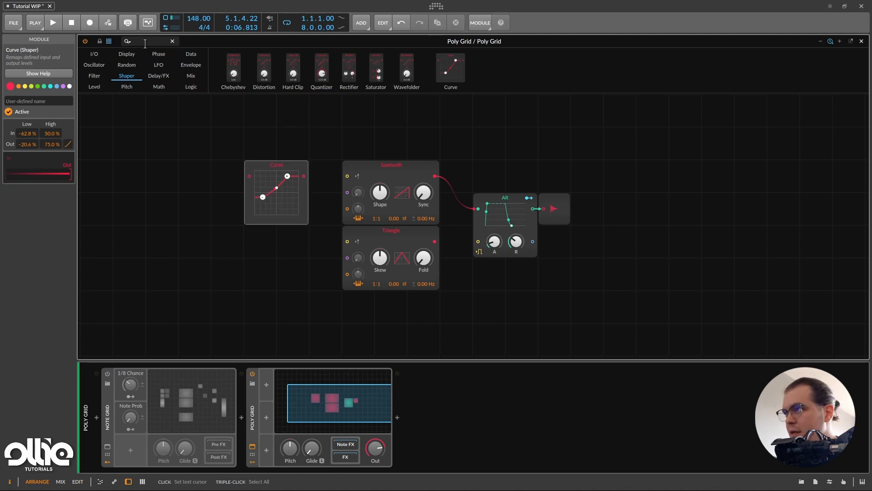
text(bl)
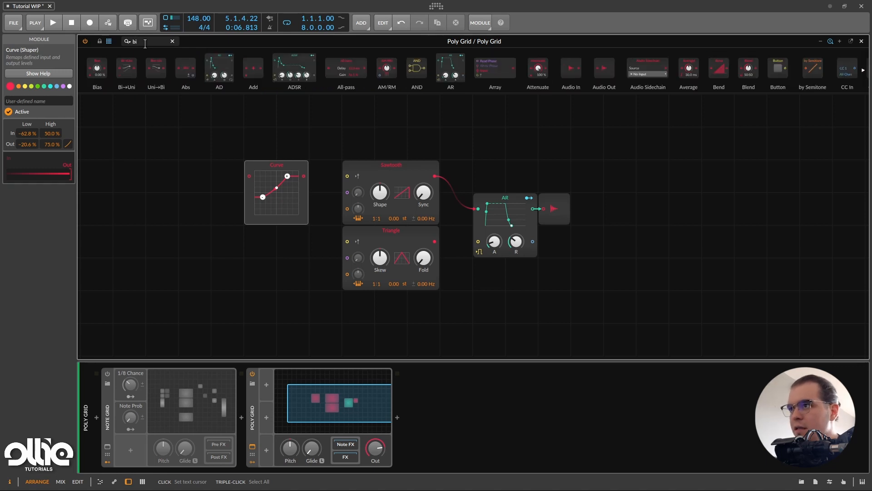
drag(139, 85, 255, 253)
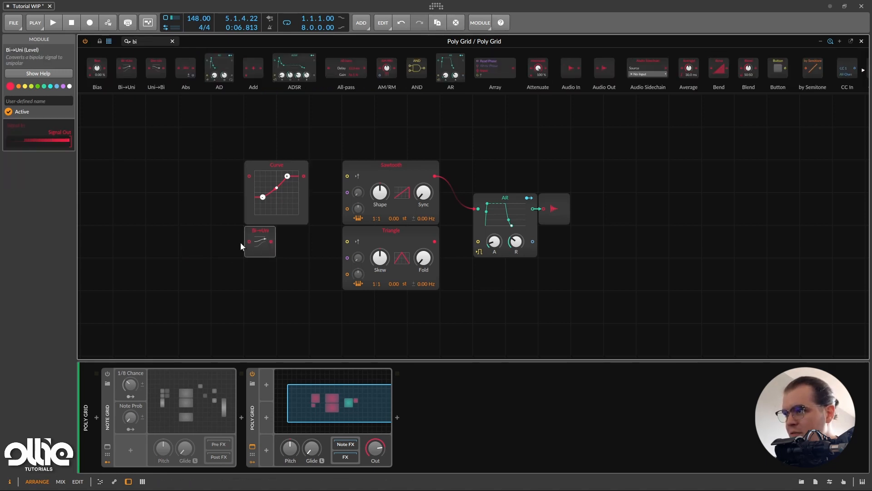
mouse_move(263, 197)
mouse_down()
mouse_move(290, 178)
mouse_move(294, 191)
mouse_move(294, 175)
mouse_move(260, 195)
mouse_up()
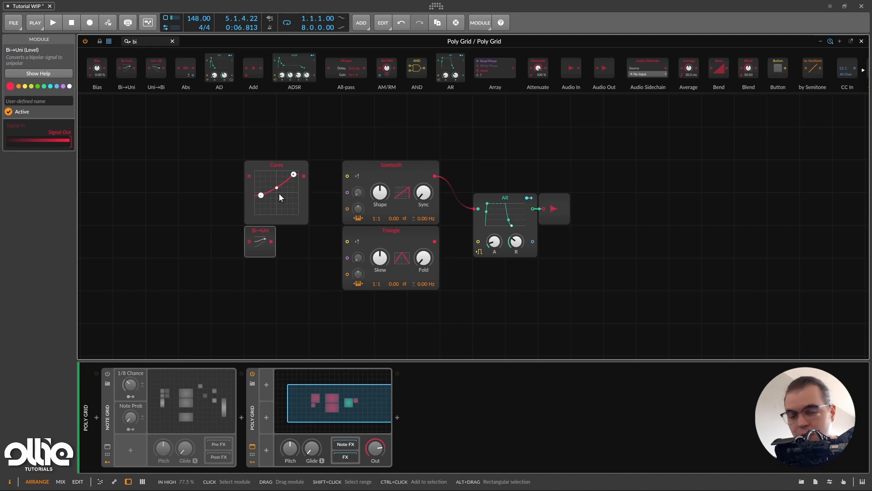
drag(275, 168, 307, 168)
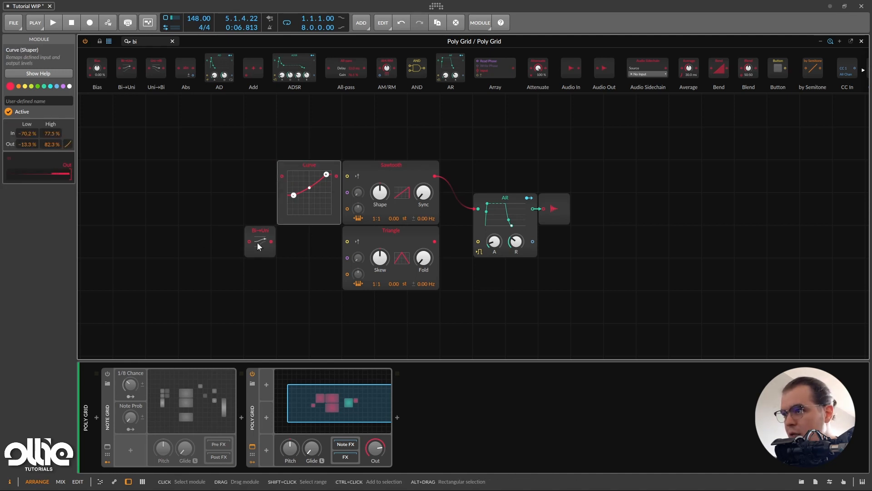
key(Delete)
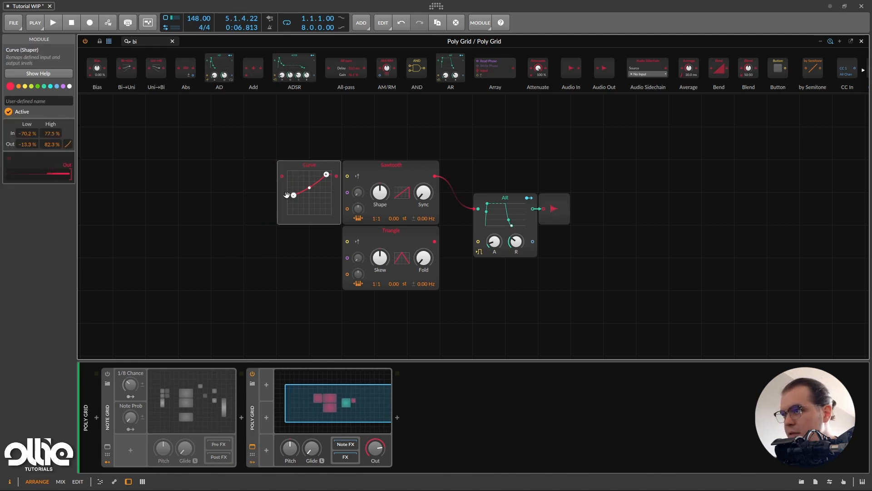
Step: Reposition the Curve module with a gap before the oscillators and connect the Triangle's output to the Curve's input
drag(299, 219, 261, 226)
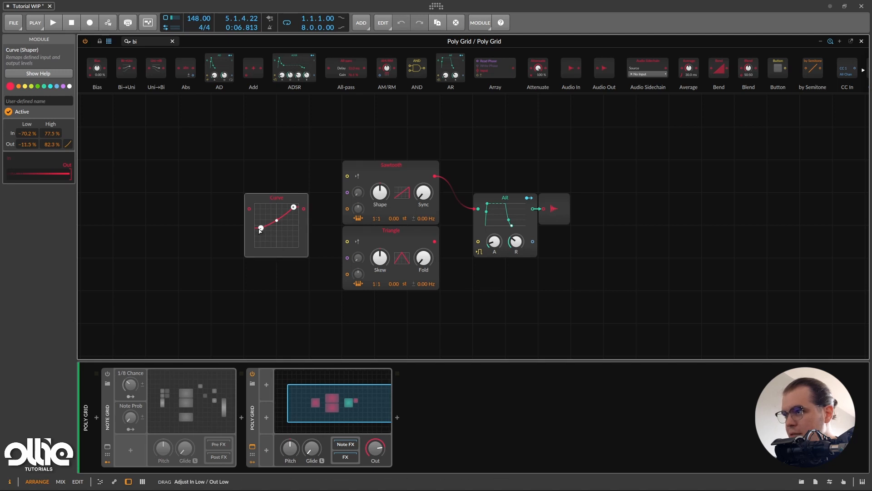
drag(434, 241, 239, 200)
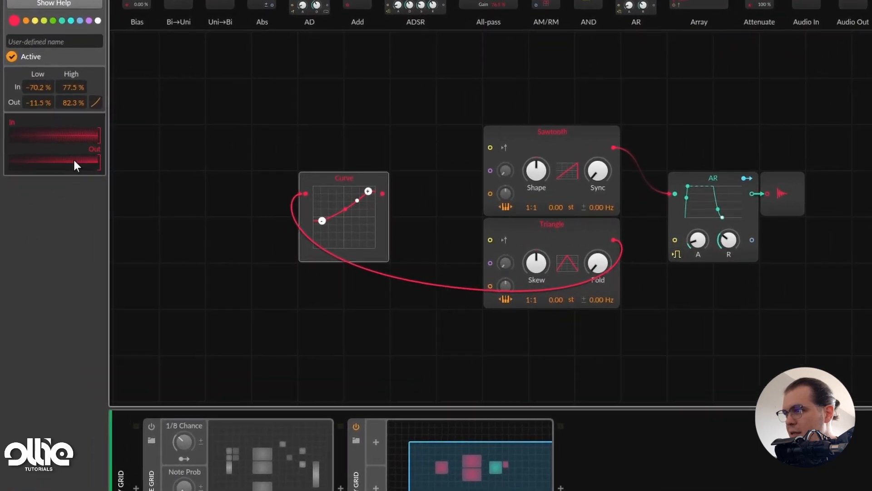
Step: Reshape the Curve into a straight line mapping inputs of −86.7 % to 100 % onto outputs of 0 % to 100 %
drag(373, 217, 368, 249)
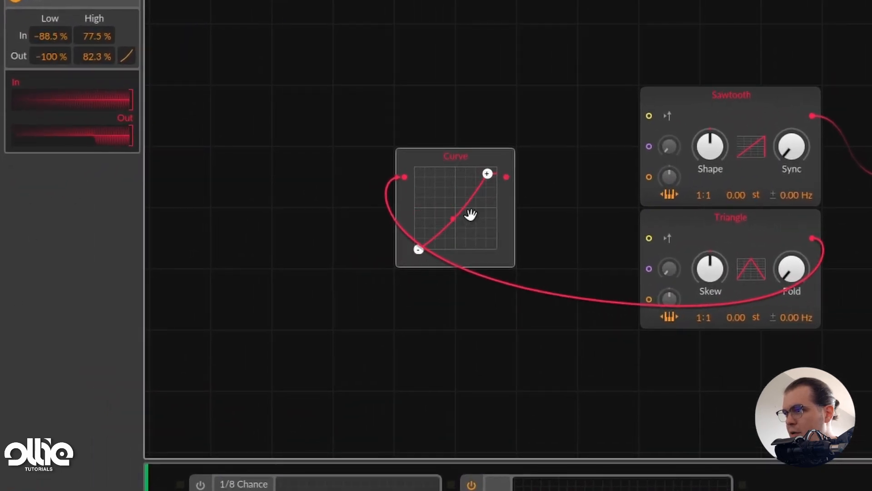
drag(487, 174, 491, 204)
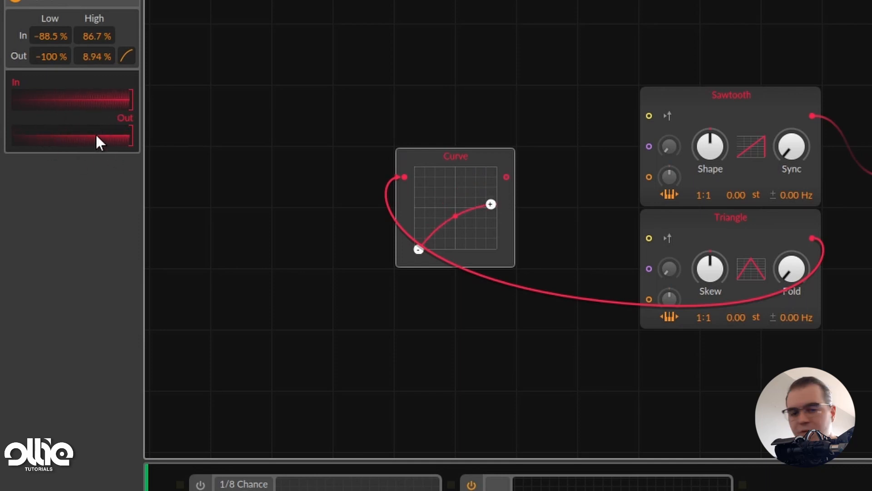
drag(491, 205, 509, 155)
drag(418, 249, 415, 216)
double_click(56, 59)
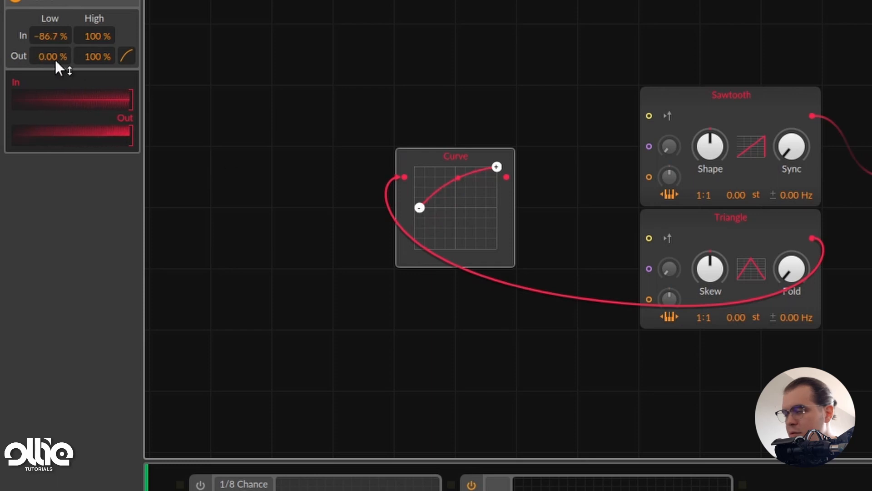
double_click(458, 177)
double_click(123, 53)
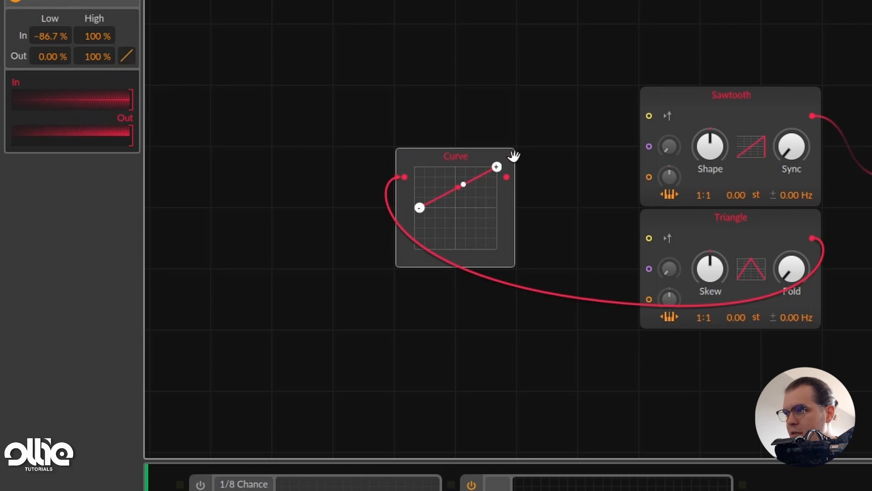
Step: Move the Curve module level with the Sawtooth, connect the Triangle's output to the Sawtooth's retrigger input, and audition the result
drag(454, 162, 482, 121)
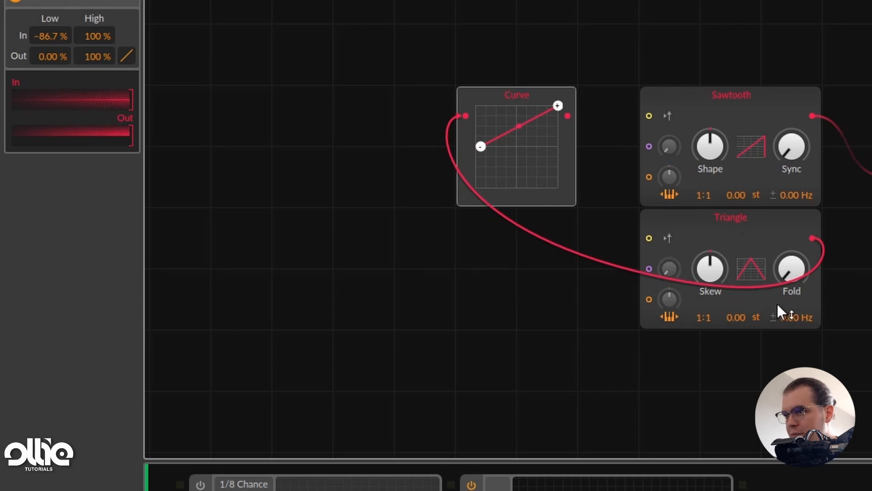
drag(814, 238, 647, 112)
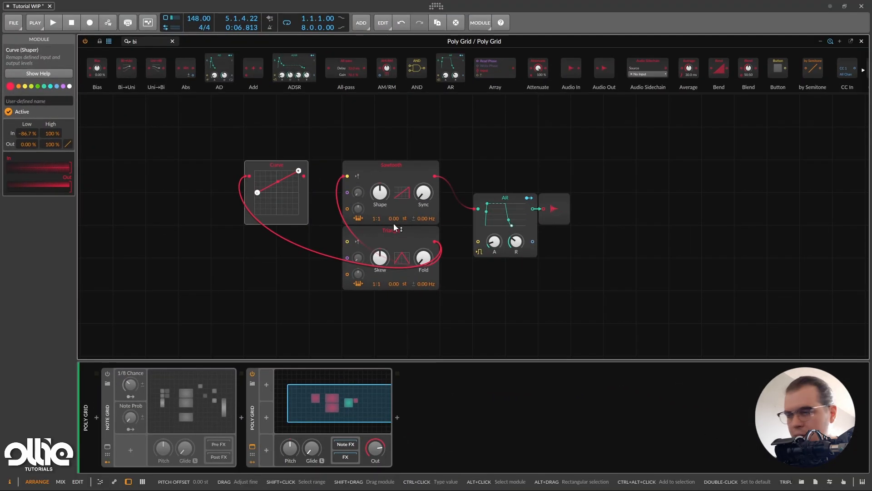
key(space)
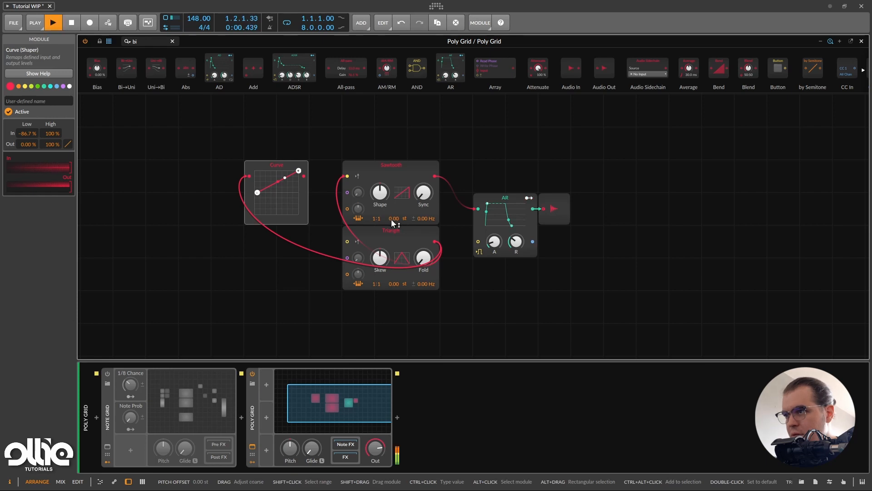
key(space)
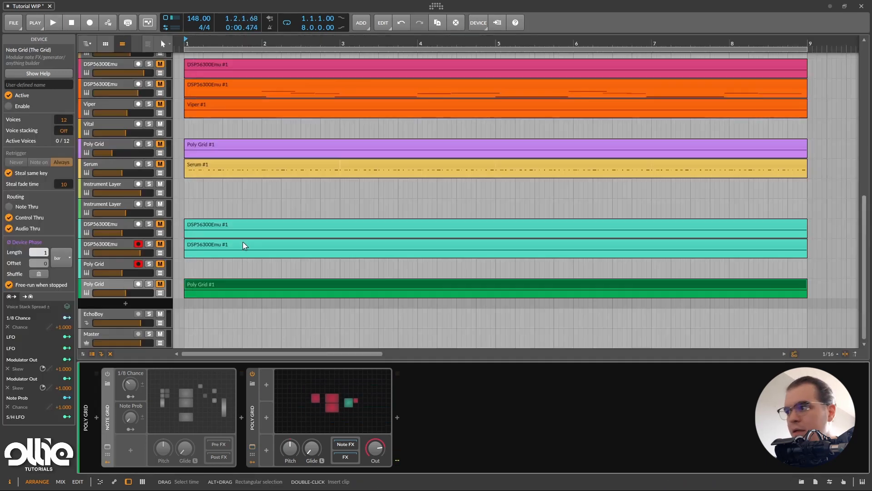
Step: Solo the green Poly Grid track, reopen its patch and audition the synced Sawtooth sound
click(149, 283)
double_click(326, 398)
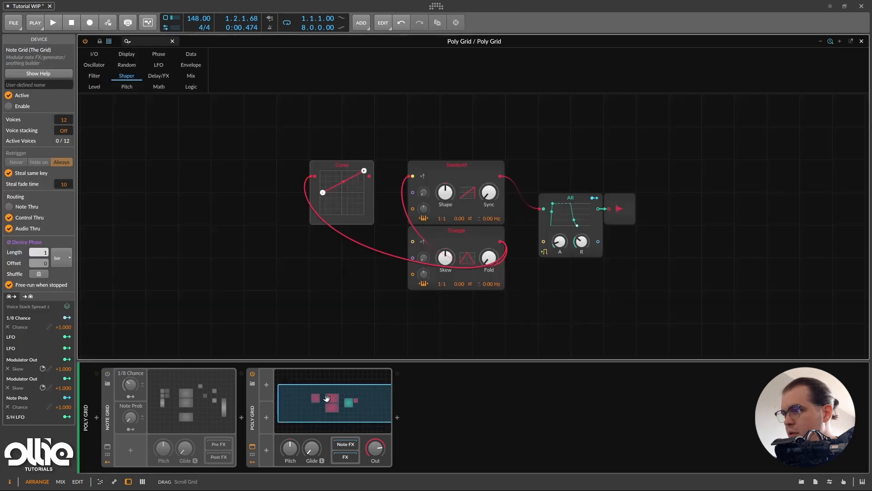
key(space)
key(space)
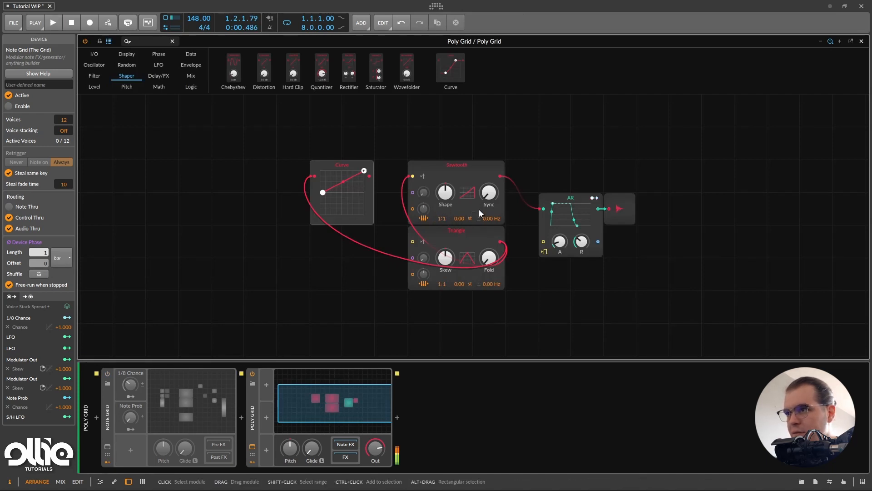
key(space)
key(space)
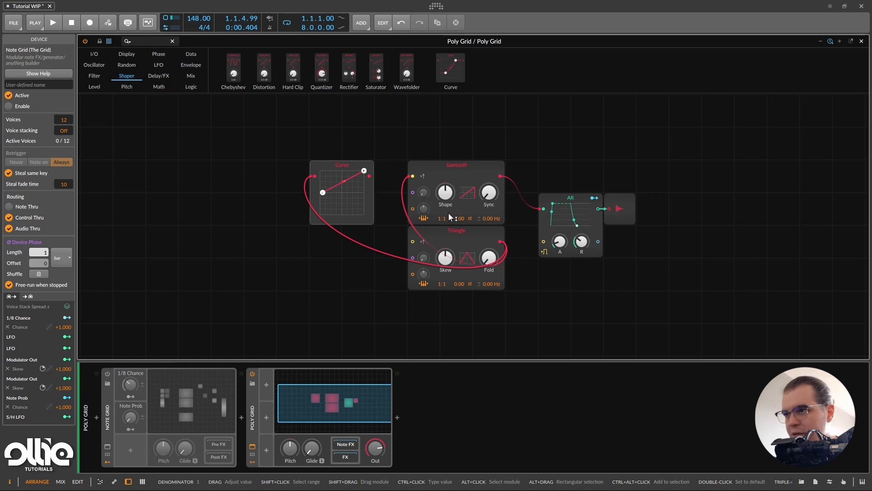
Step: Audition the Sawtooth's pitch offset at about −26 st during playback and return it to 0 st
key(space)
drag(456, 219, 456, 206)
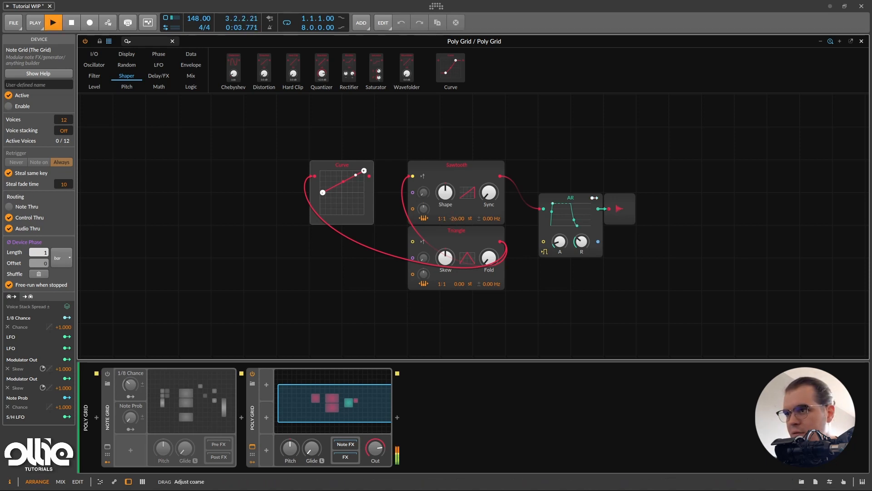
drag(456, 206, 454, 217)
key(space)
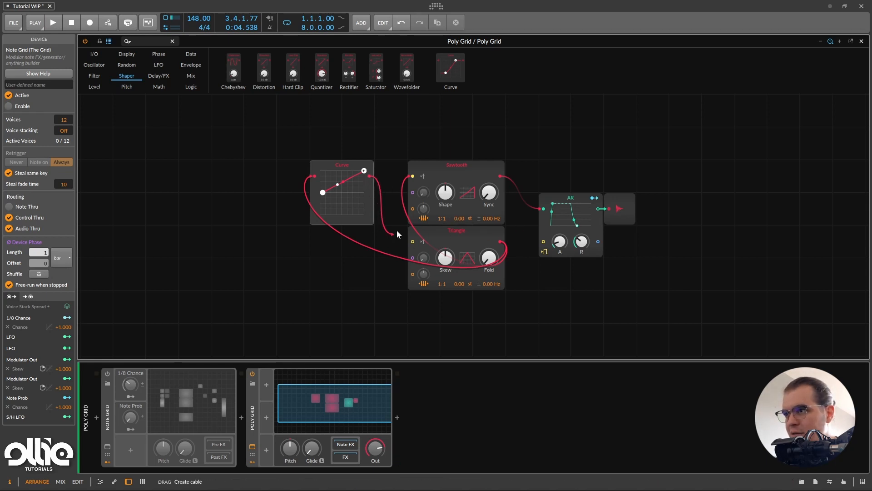
Step: Connect the Curve's output to the Sawtooth's pitch input and raise its pitch modulation amount to about 43 st during playback
drag(396, 230, 412, 208)
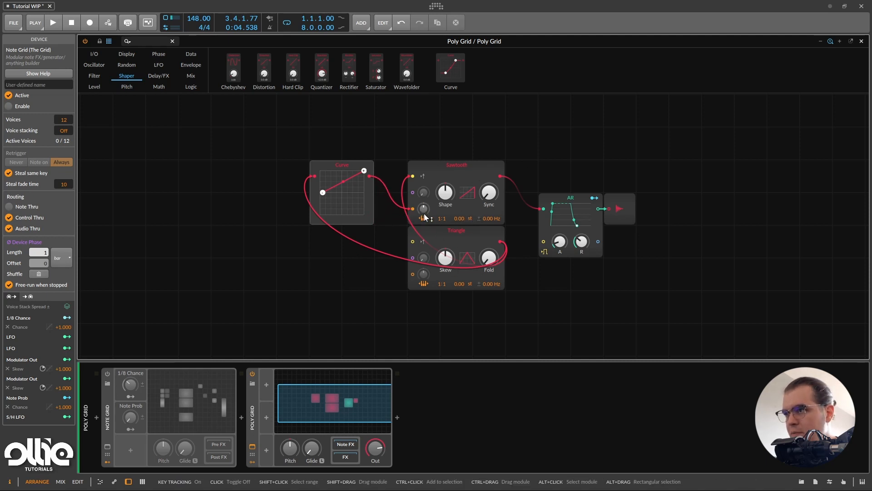
key(space)
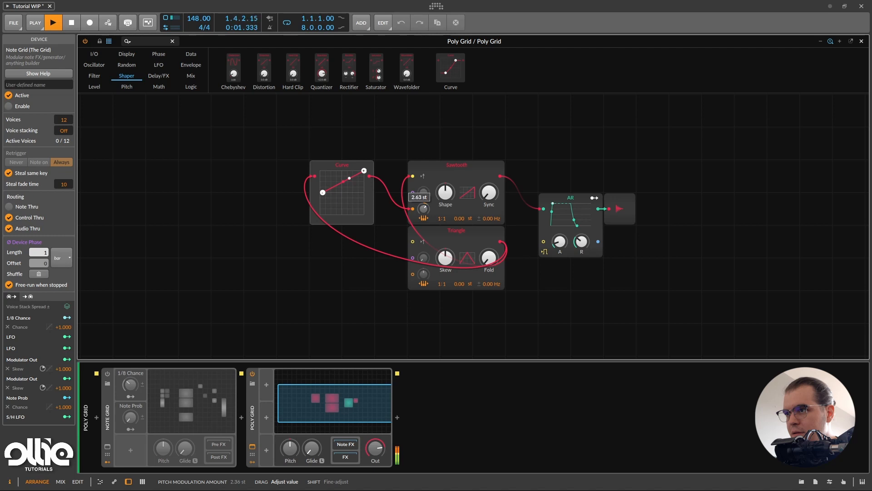
mouse_move(423, 208)
mouse_down()
mouse_move(424, 194)
mouse_move(424, 209)
mouse_up()
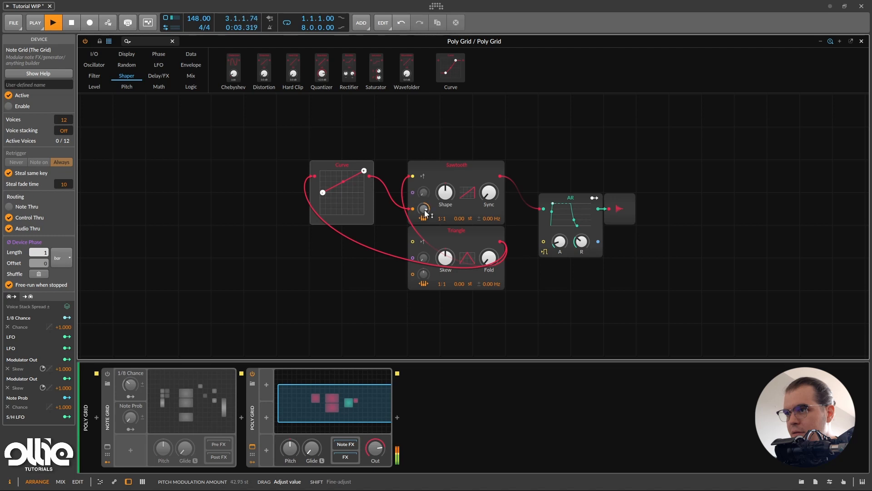
key(space)
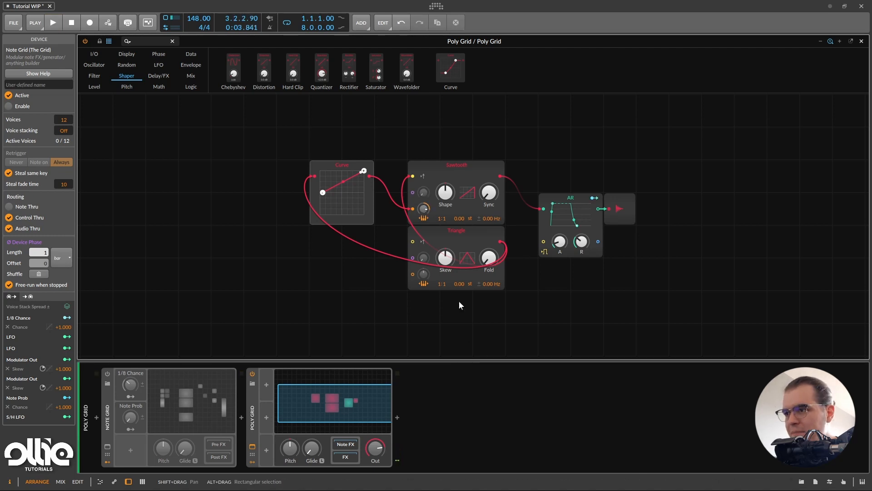
Step: Set the Triangle's pitch offset to −12 st and audition different pitch modulation amounts on the Sawtooth
drag(456, 283, 456, 288)
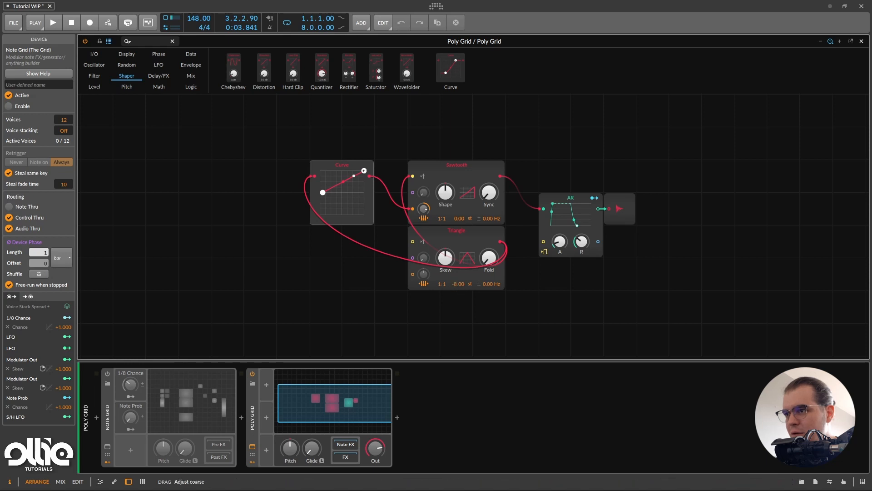
key(space)
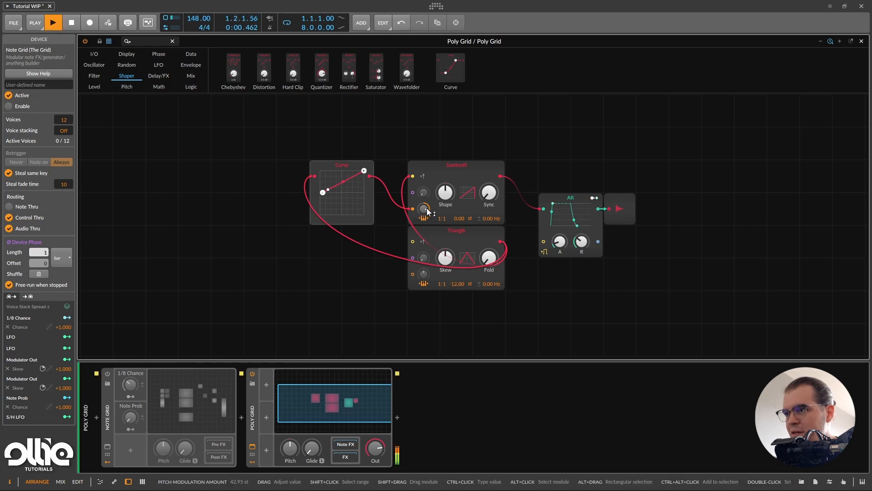
drag(427, 208, 427, 213)
key(space)
drag(425, 207, 426, 209)
key(space)
key(space)
key(space)
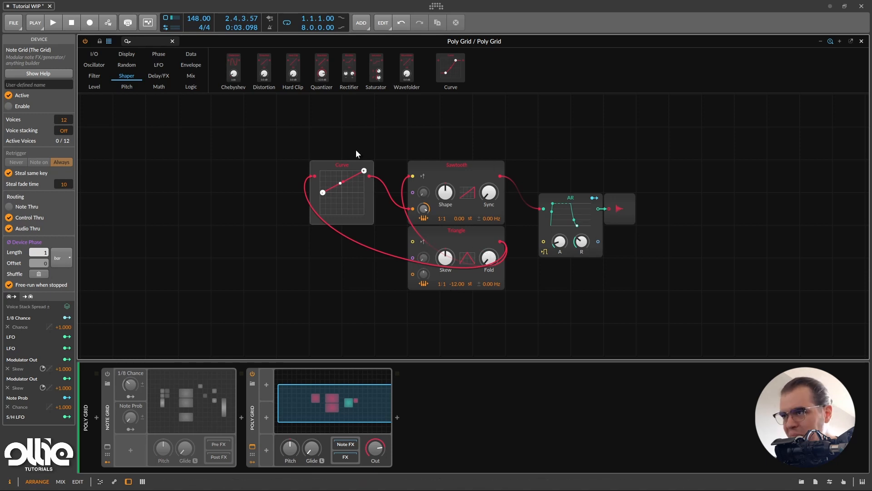
Step: Duplicate the Sawtooth and Triangle pair and connect the duplicate Triangle's output directly to the duplicate Sawtooth's pitch input
click(448, 233)
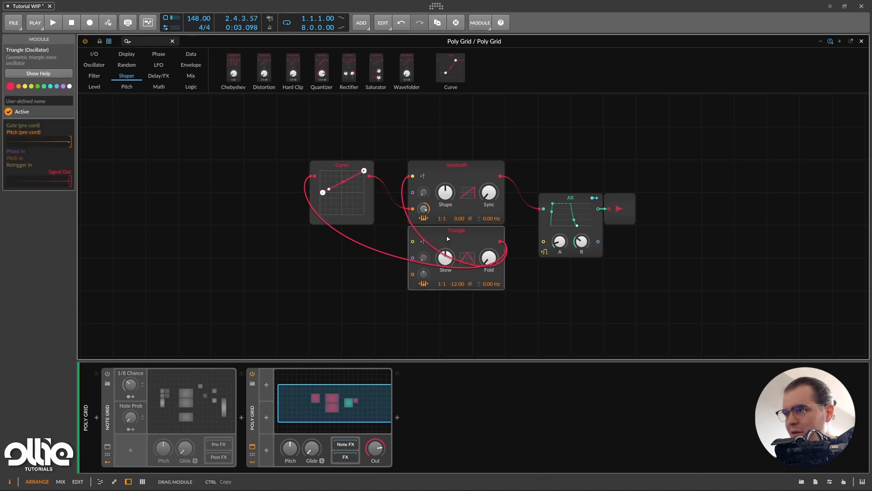
click(470, 168)
scroll(469, 172, down, 3)
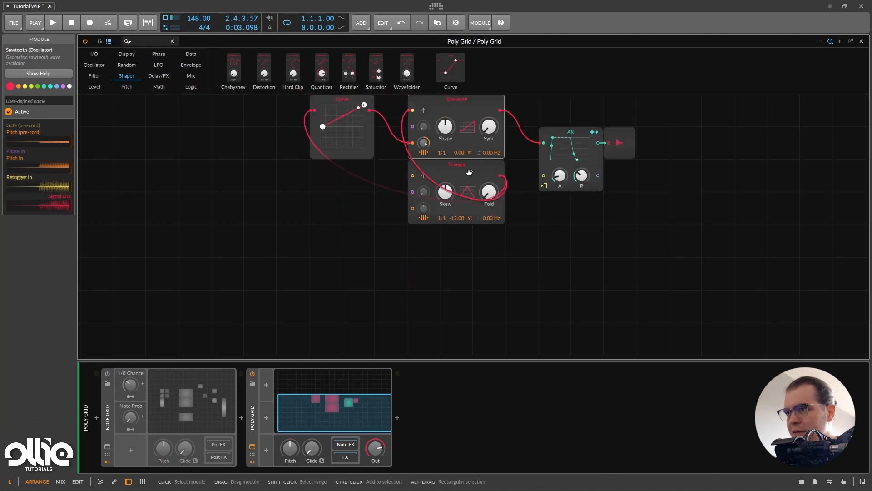
ctrl+click(473, 204)
key(ctrl+d)
scroll(460, 176, down, 3)
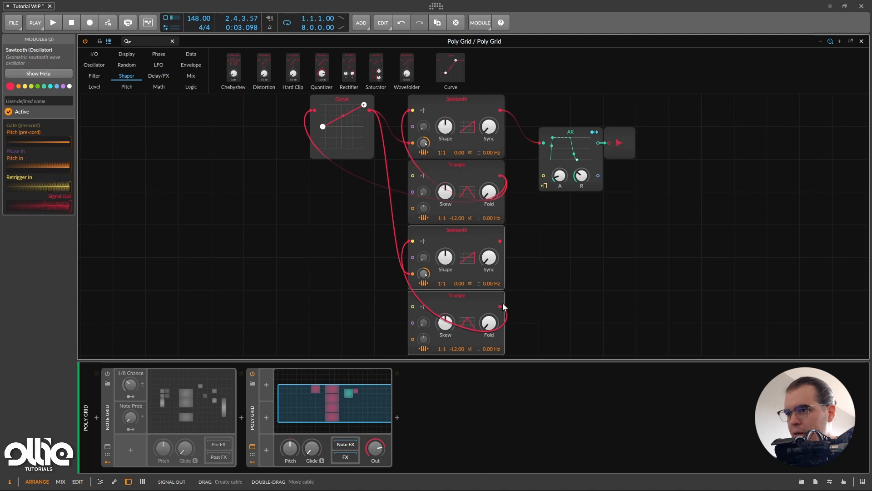
drag(500, 306, 413, 274)
scroll(473, 291, down, 3)
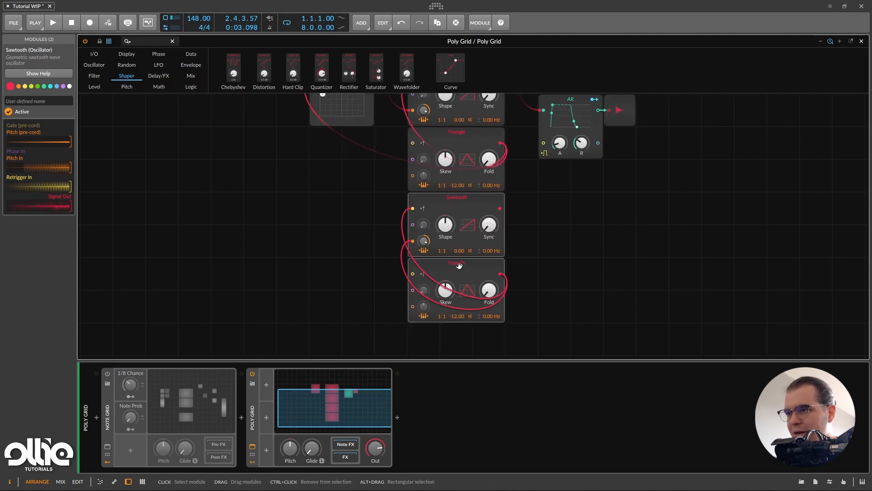
Step: Insert a Select module before the AR, feeding it the original Sawtooth as first signal and the duplicate Sawtooth as second
scroll(565, 230, up, 3)
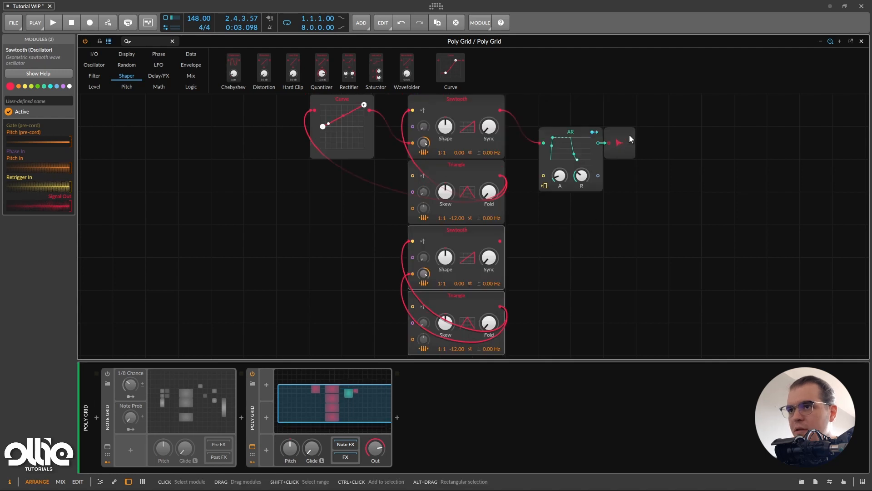
drag(629, 137, 692, 138)
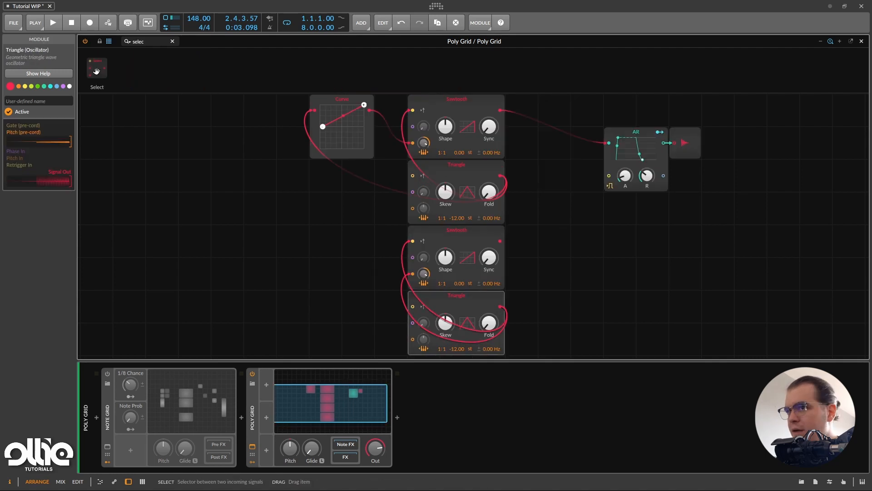
drag(96, 71, 568, 142)
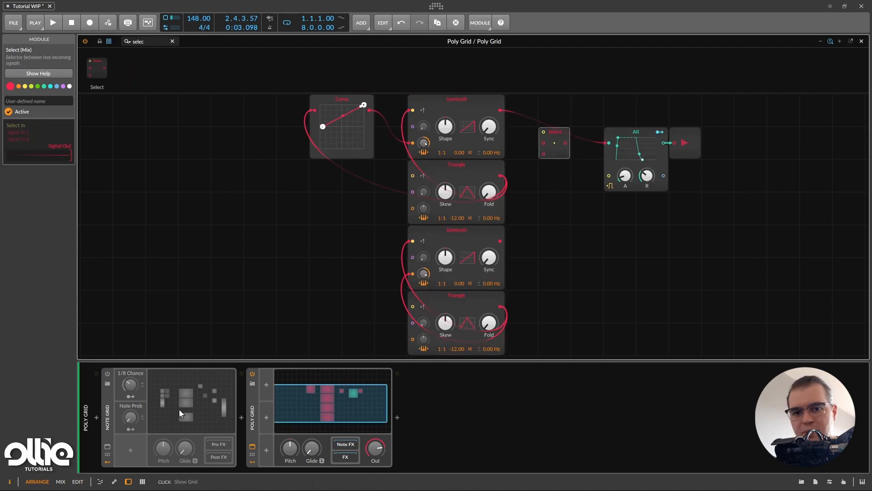
drag(566, 143, 608, 142)
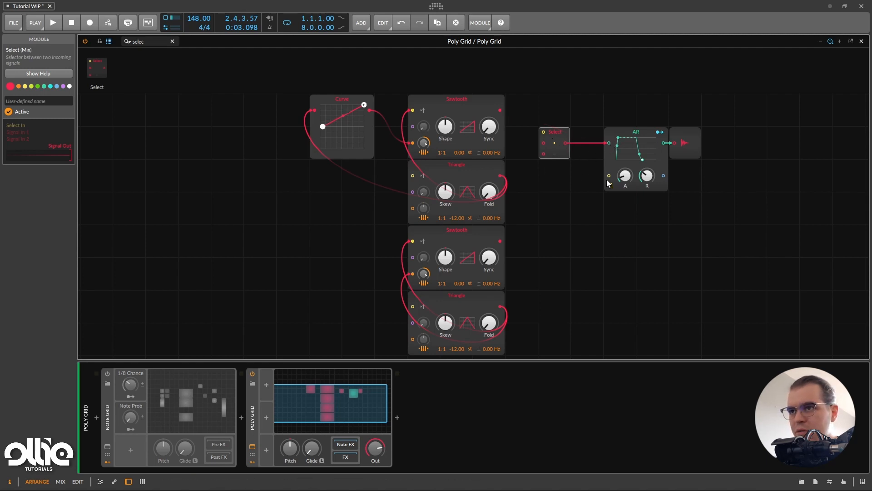
scroll(513, 168, up, 1)
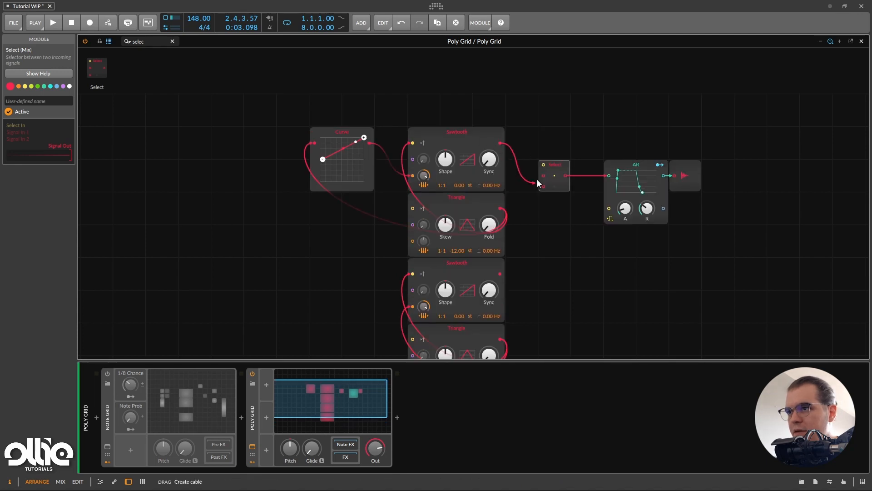
mouse_move(537, 183)
mouse_down()
mouse_move(557, 184)
mouse_move(543, 187)
mouse_up()
scroll(522, 195, up, 2)
Step: Add a Button module above the Select and connect it to the Select's control input
click(149, 41)
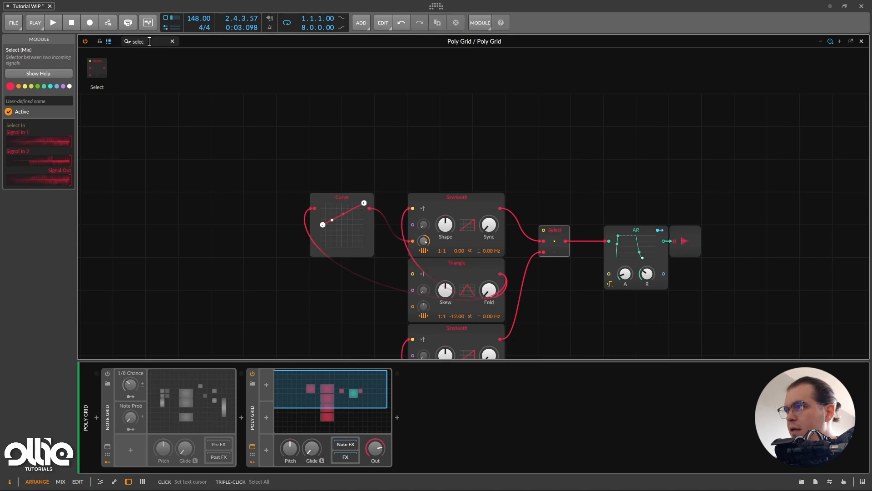
text(button)
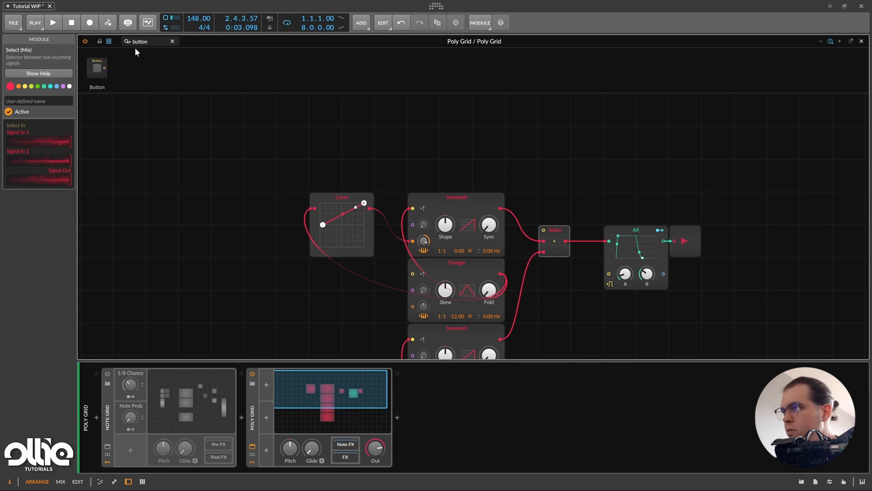
drag(97, 68, 543, 231)
scroll(465, 258, down, 3)
scroll(558, 226, up, 1)
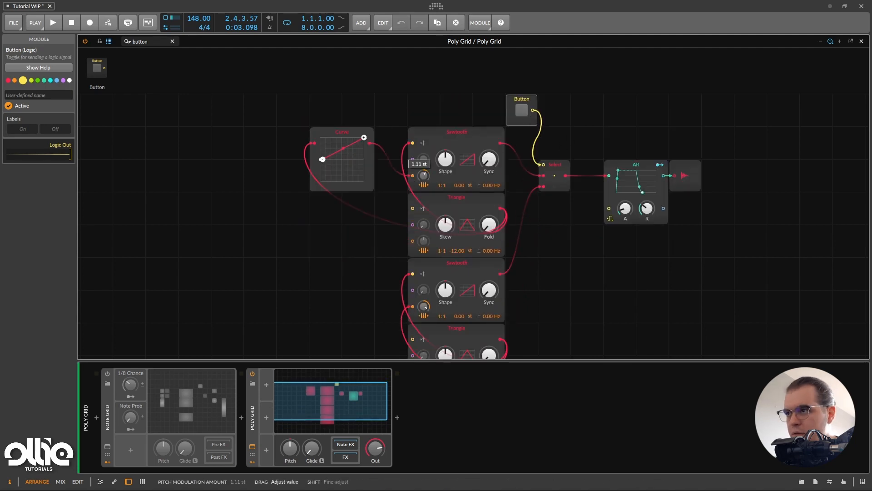
Step: Play the Curve-shaped Sawtooth, switch the Button on and play the duplicate one, varying the pitch modulation amount of each for comparison
key(space)
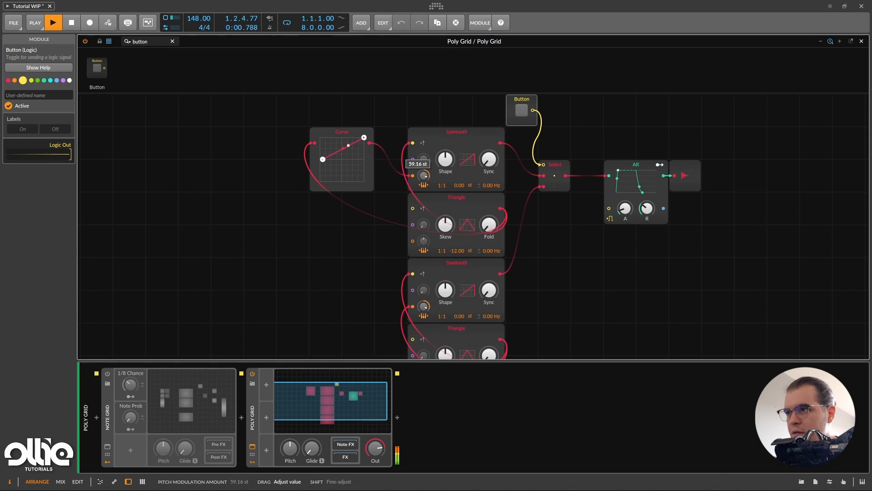
key(space)
click(521, 111)
scroll(517, 112, down, 3)
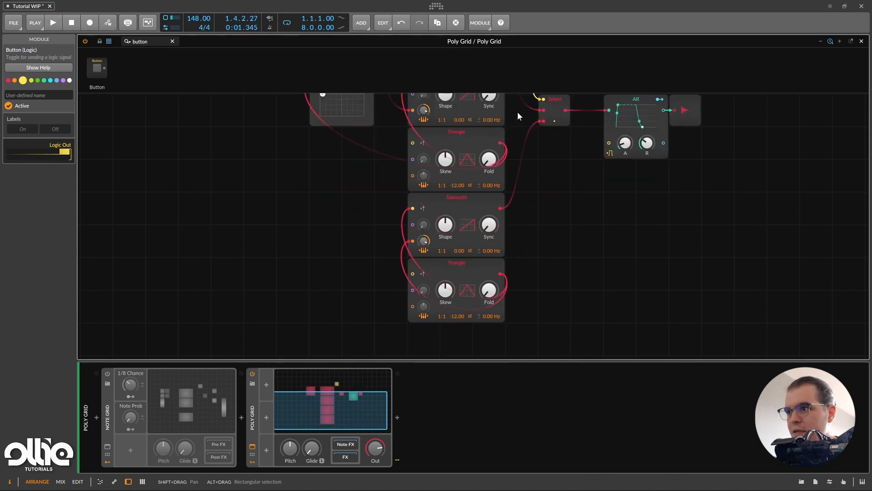
drag(428, 215, 423, 175)
key(space)
scroll(450, 233, up, 1)
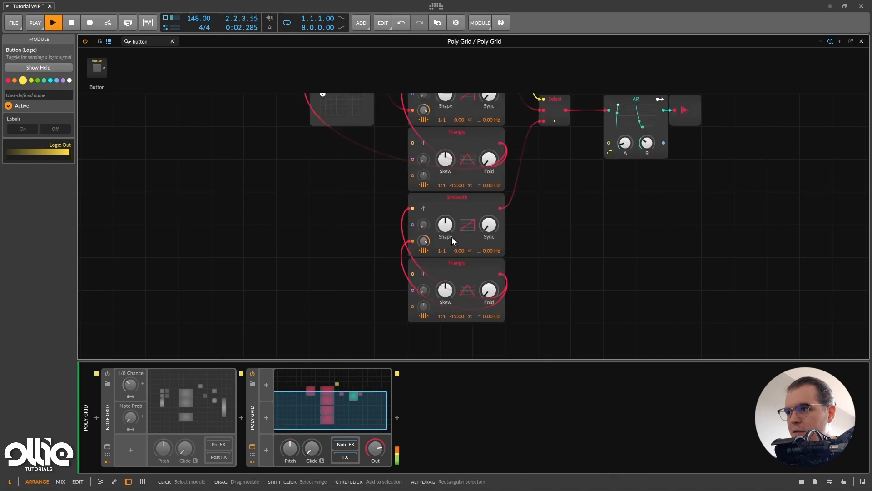
key(space)
key(space)
drag(420, 242, 420, 261)
key(space)
scroll(688, 226, up, 3)
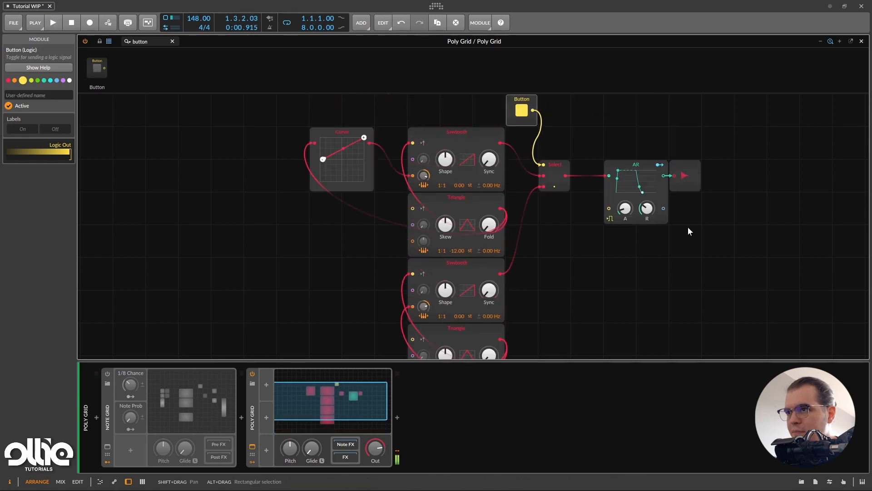
Step: Switch the Button off so the Select passes the Curve-shaped Sawtooth
scroll(506, 220, down, 1)
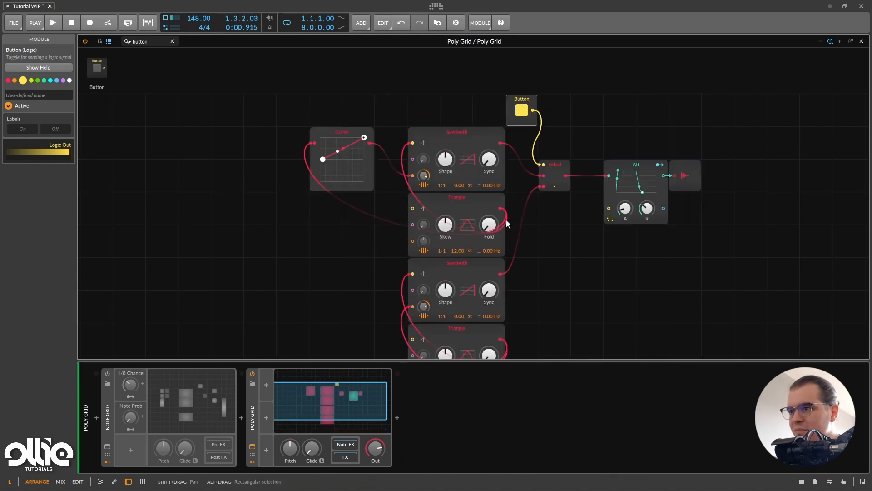
scroll(506, 219, up, 2)
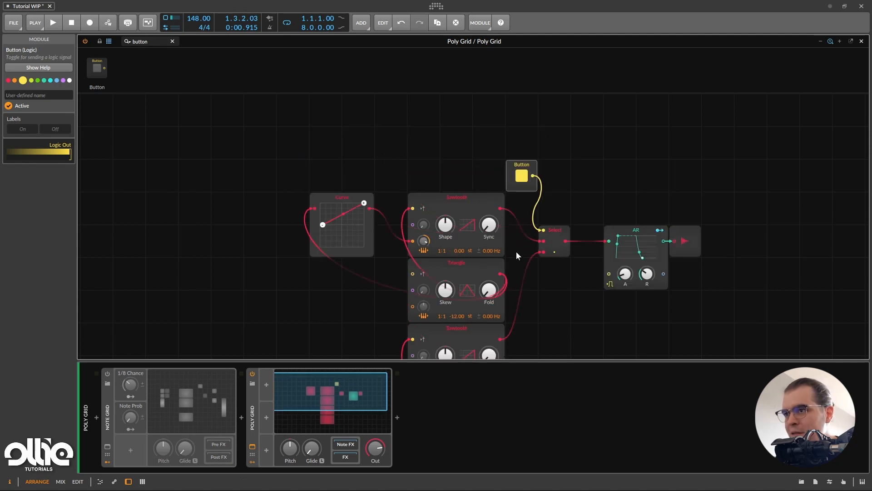
click(522, 176)
scroll(449, 222, down, 1)
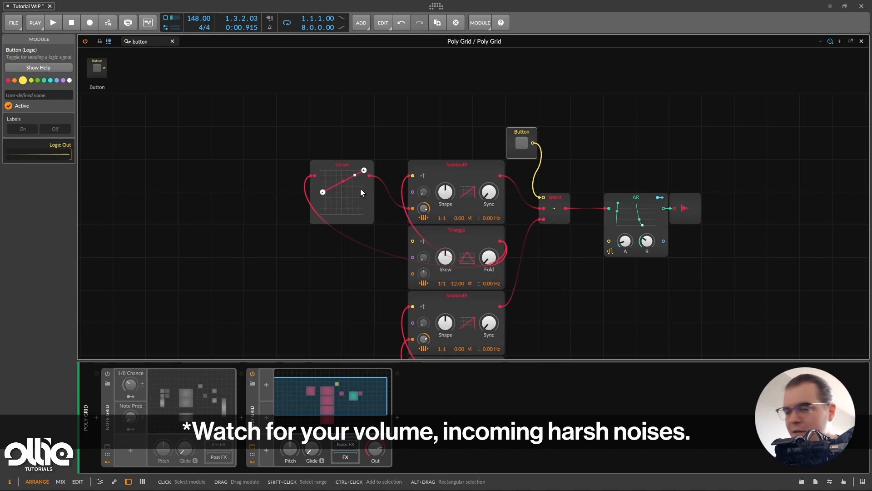
Step: Audition different bends and end points of the Curve during playback, ending with outputs of 62.4 % to 13.8 %
key(space)
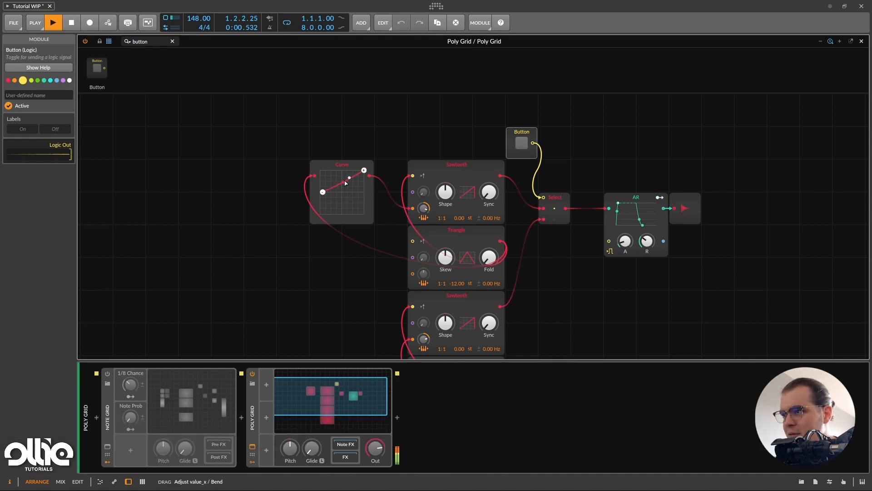
drag(342, 183, 364, 184)
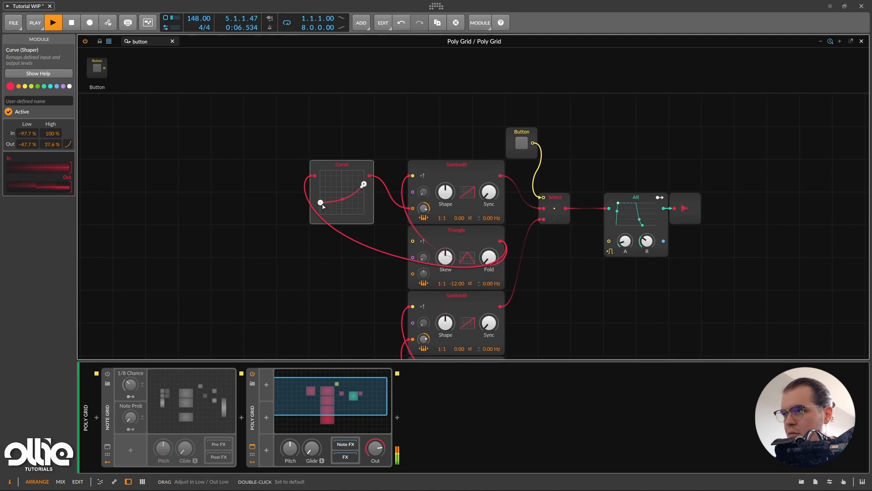
drag(330, 209, 363, 155)
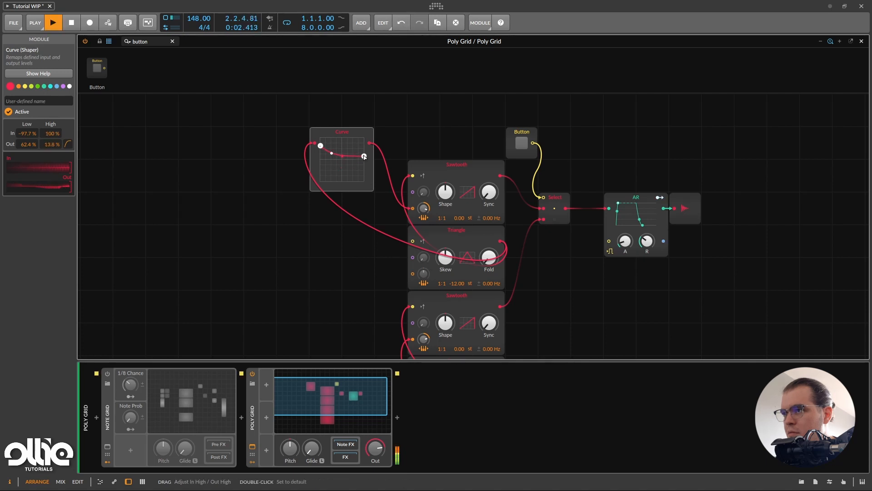
key(space)
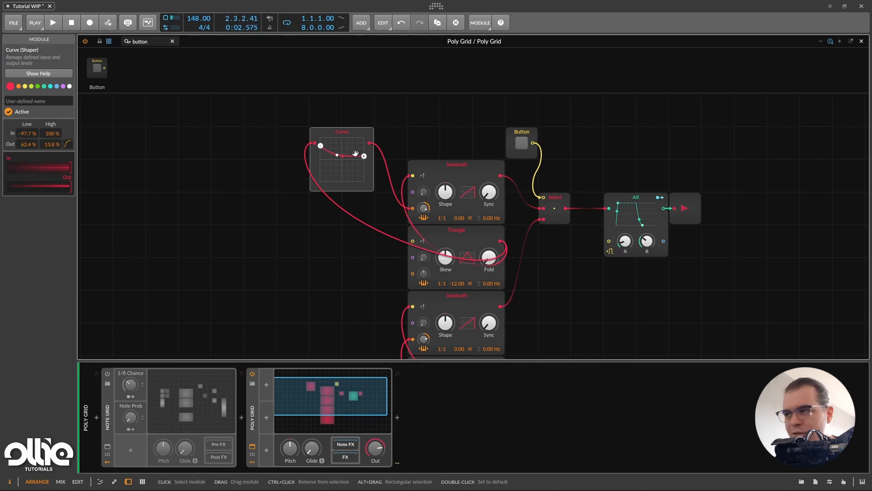
Step: Reset the Curve to a straight line mapping inputs of −88.5 % to 100 % onto 0 % to 100 %, and move it level with the Sawtooth
drag(320, 145, 364, 137)
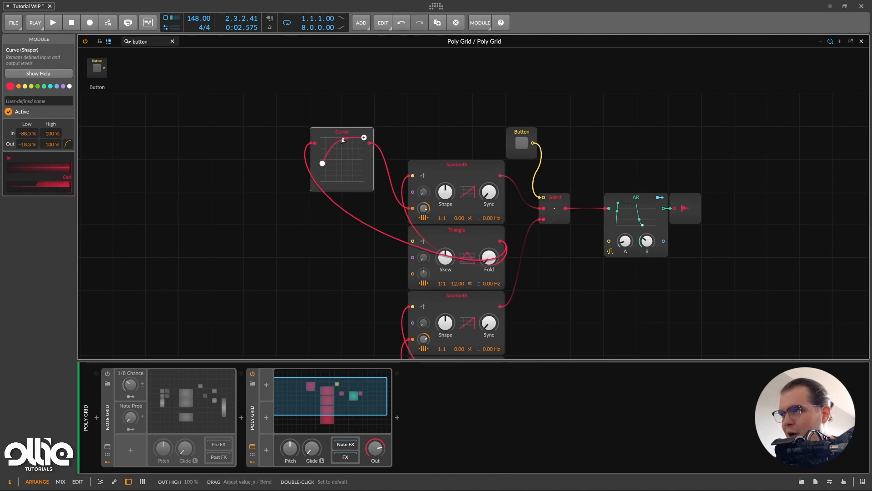
double_click(342, 140)
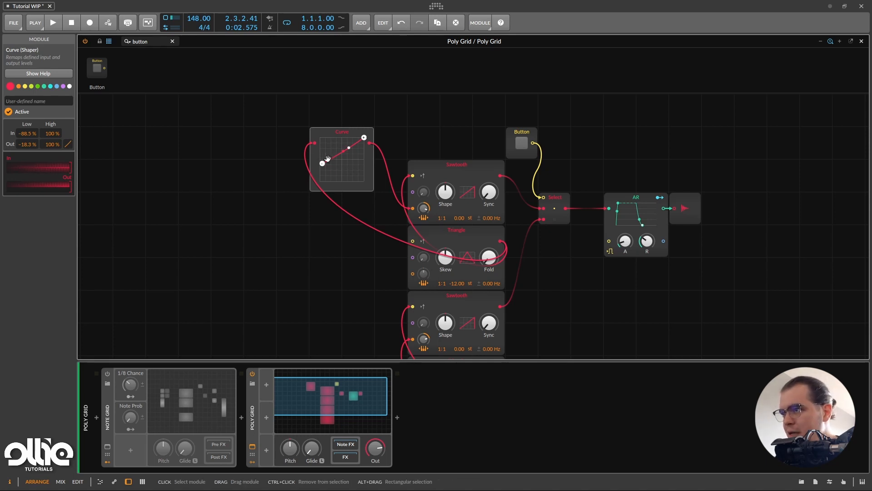
double_click(23, 144)
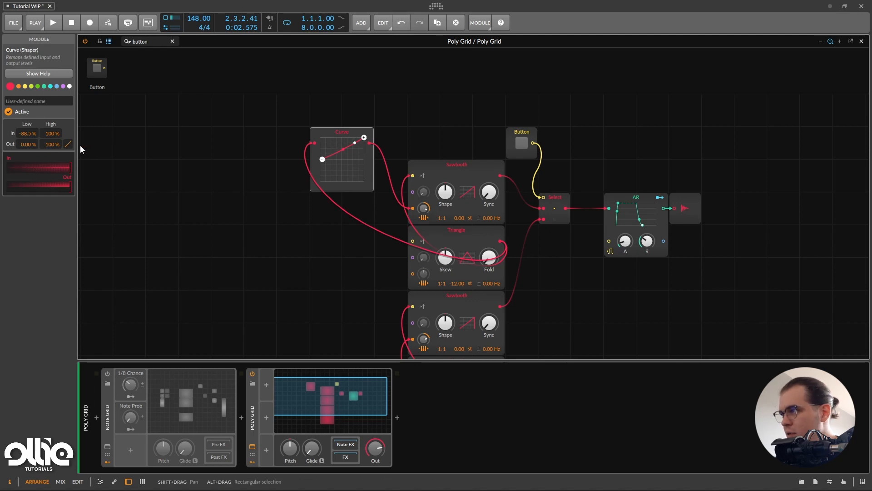
drag(328, 129, 295, 162)
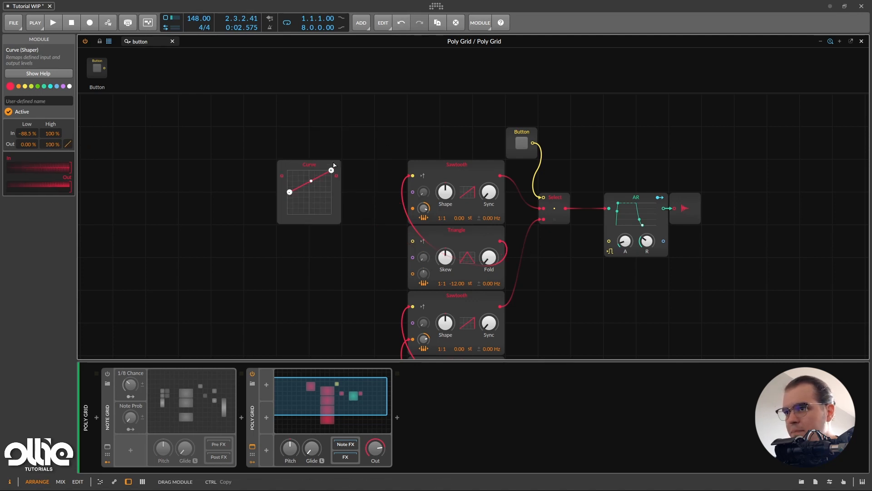
click(561, 215)
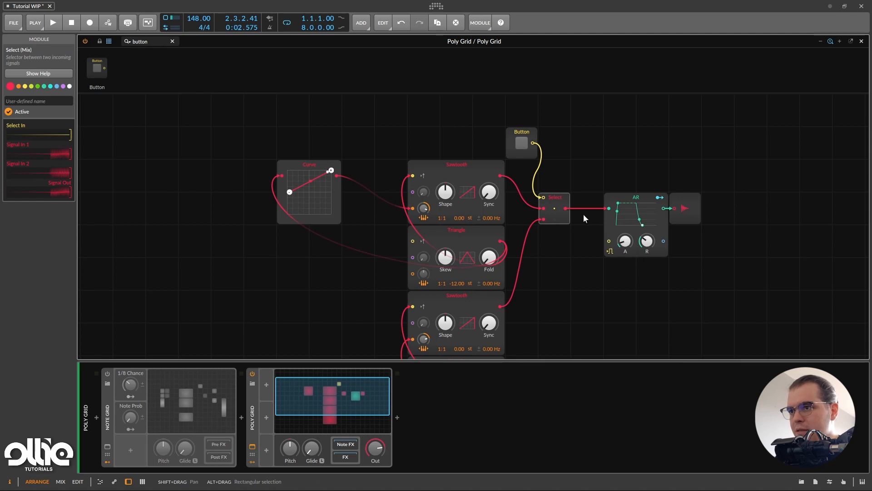
Step: Delete the Select module and move the output and AR modules farther from the oscillators to make room for a filter
key(Delete)
drag(681, 199, 746, 201)
drag(634, 199, 732, 200)
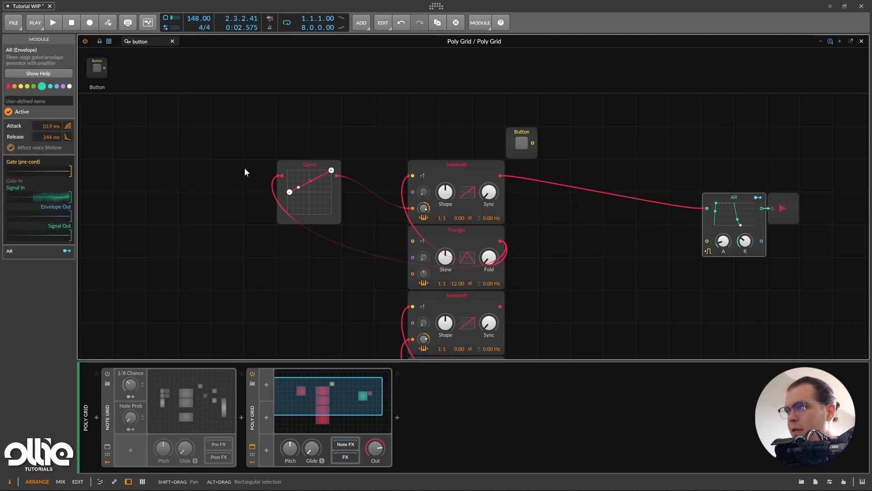
Step: Find the filter modules and insert an XP filter between the Curve-shaped Sawtooth and the AR
click(152, 42)
text(f)
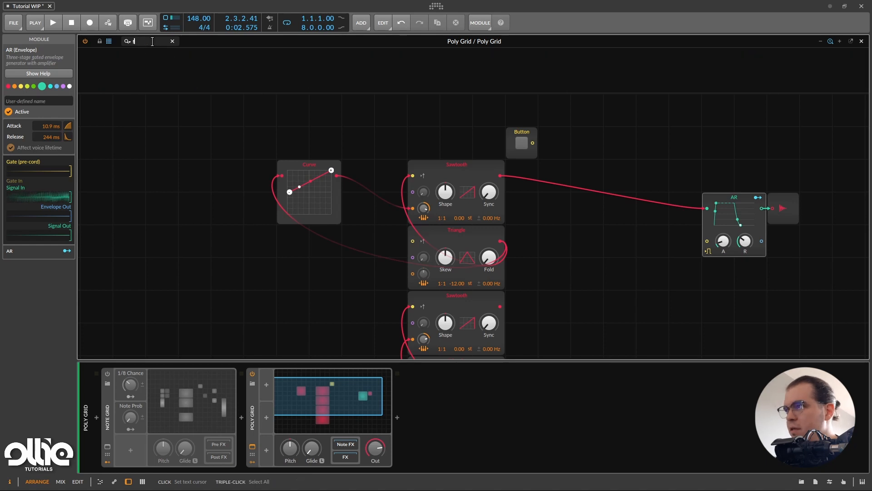
text(uilter)
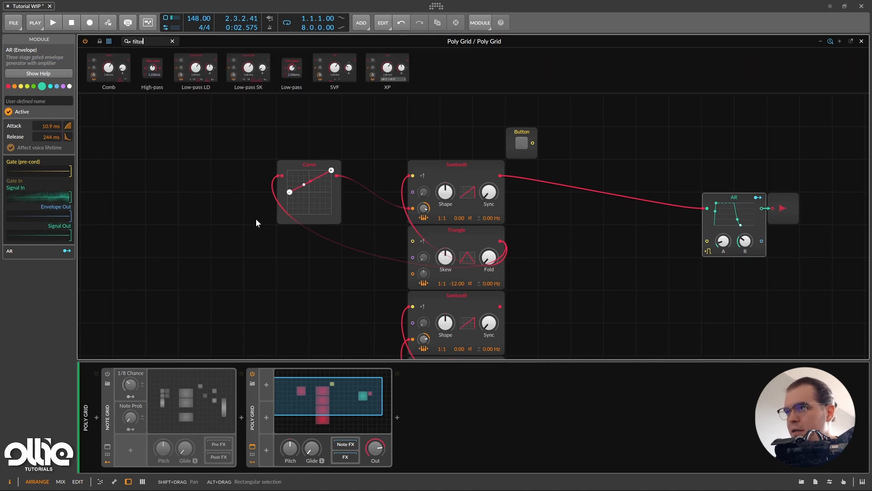
drag(397, 73, 709, 209)
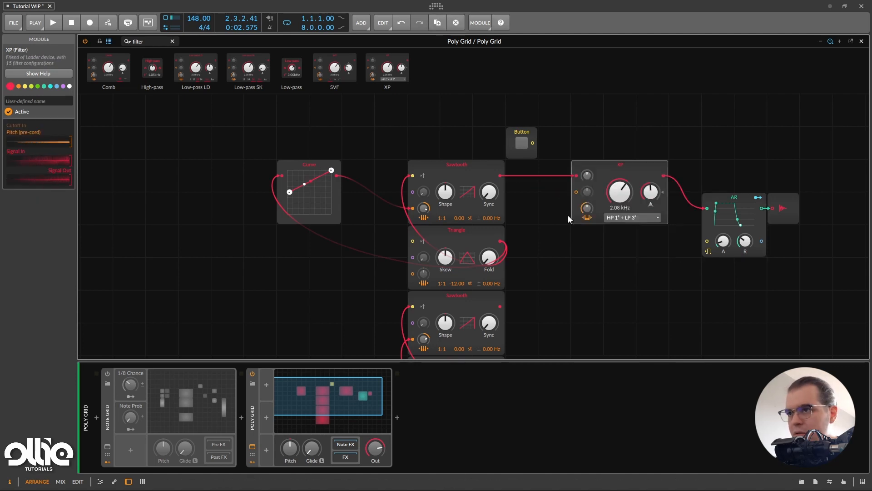
Step: Set the XP filter's mode to HP 1° + LP 2°
scroll(476, 214, down, 1)
scroll(695, 245, up, 1)
drag(654, 258, 524, 249)
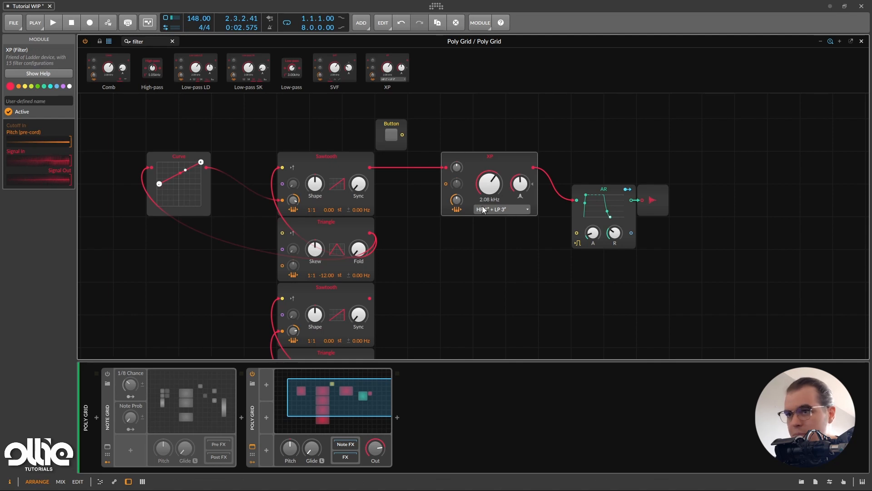
click(508, 207)
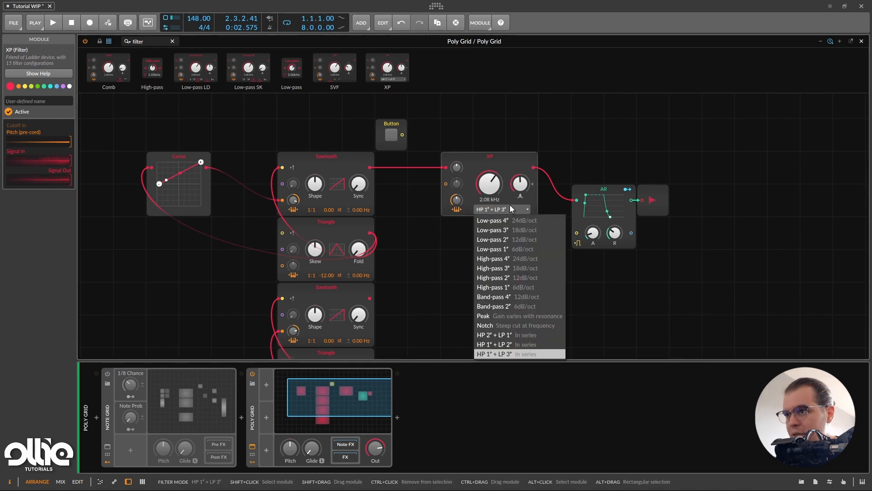
click(506, 346)
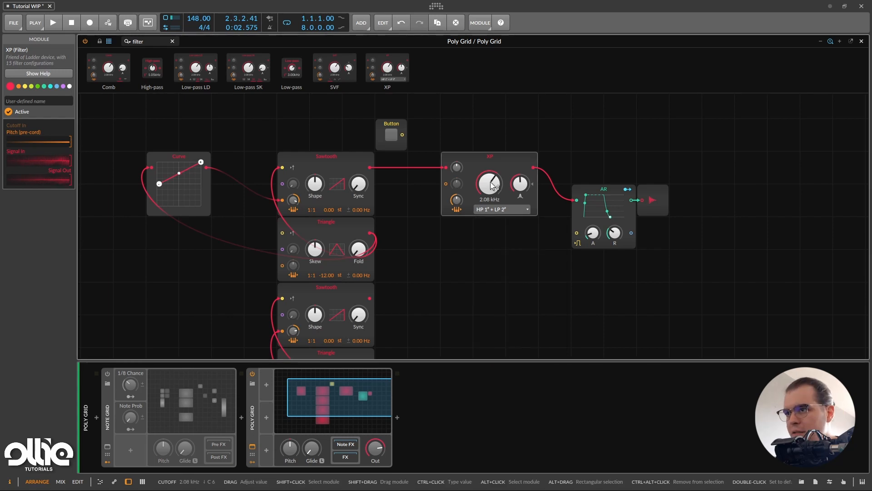
Step: Adjust the XP filter during playback, setting its cutoff to 1.39 kHz and lowering its resonance slightly
key(space)
mouse_move(492, 185)
mouse_down()
mouse_move(492, 227)
mouse_move(492, 167)
mouse_move(492, 185)
mouse_up()
drag(520, 184, 520, 193)
mouse_move(492, 185)
mouse_down()
mouse_move(492, 172)
mouse_move(492, 184)
mouse_up()
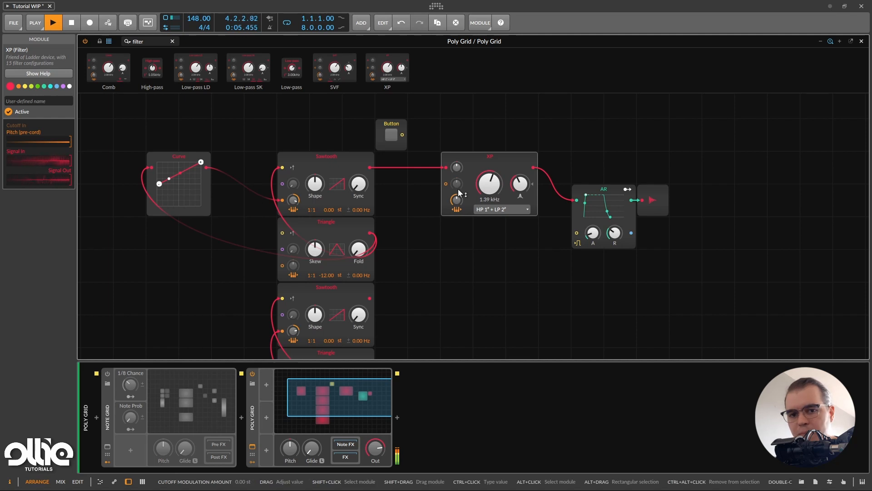
key(space)
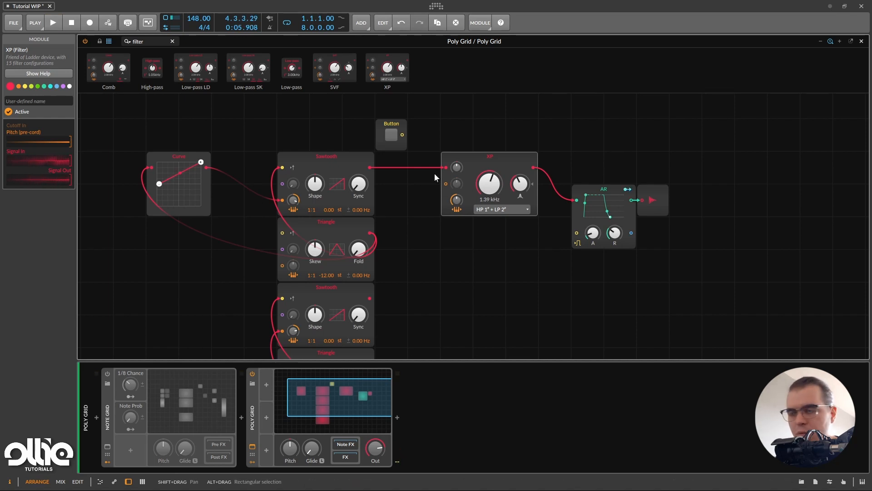
Step: Duplicate the XP filter beneath the first and shift the output and AR modules to leave space after the filters
key(ctrl+d)
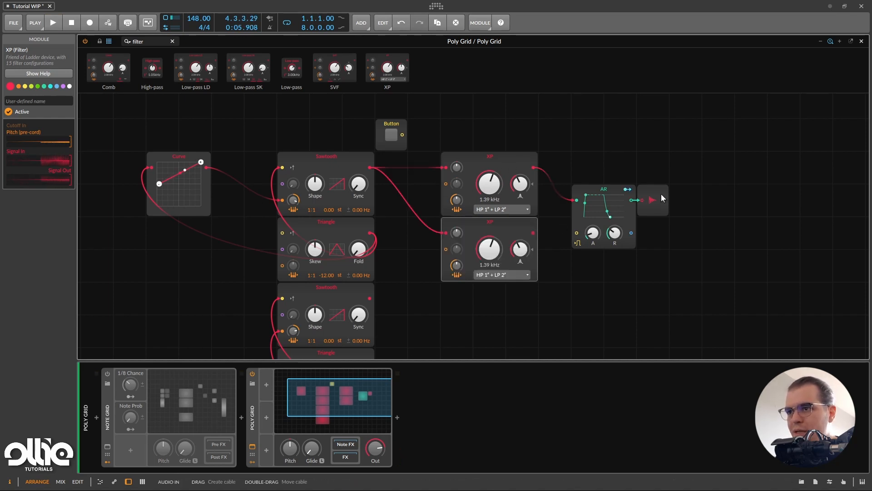
drag(661, 194, 727, 193)
drag(610, 190, 644, 190)
Step: Insert a Blend module before the AR and connect the second XP filter's output to its second input
click(153, 40)
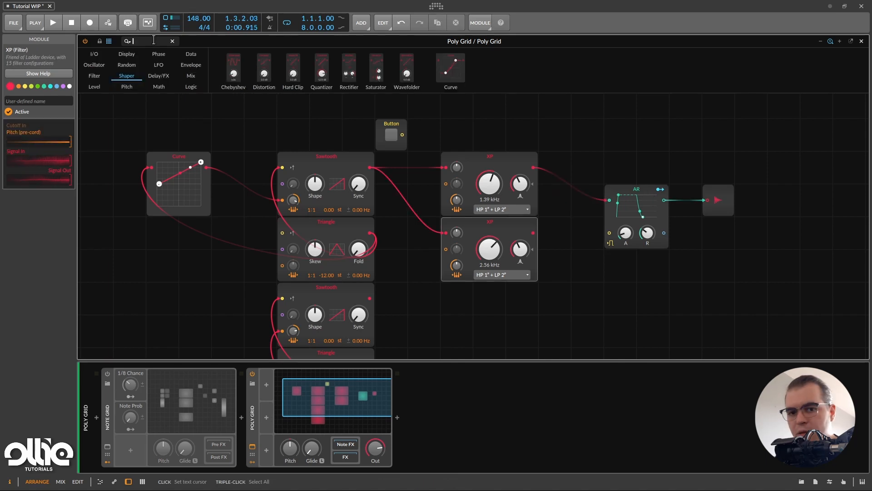
text(mix)
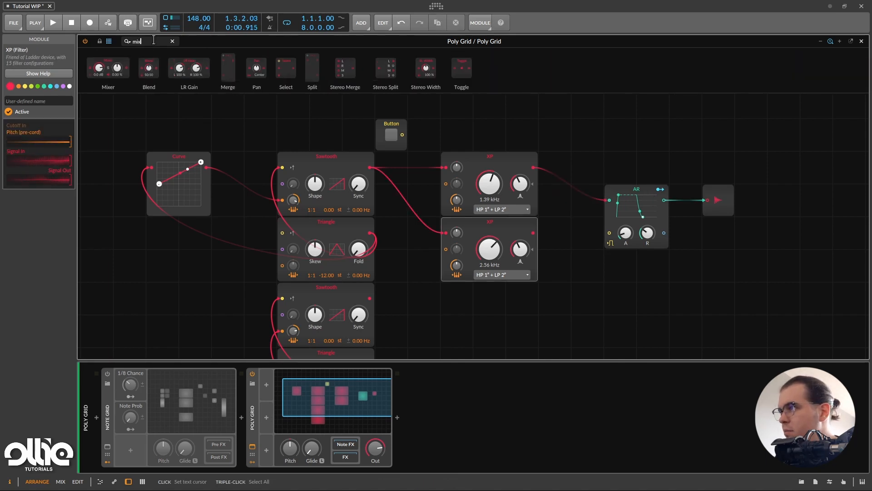
drag(148, 69, 590, 200)
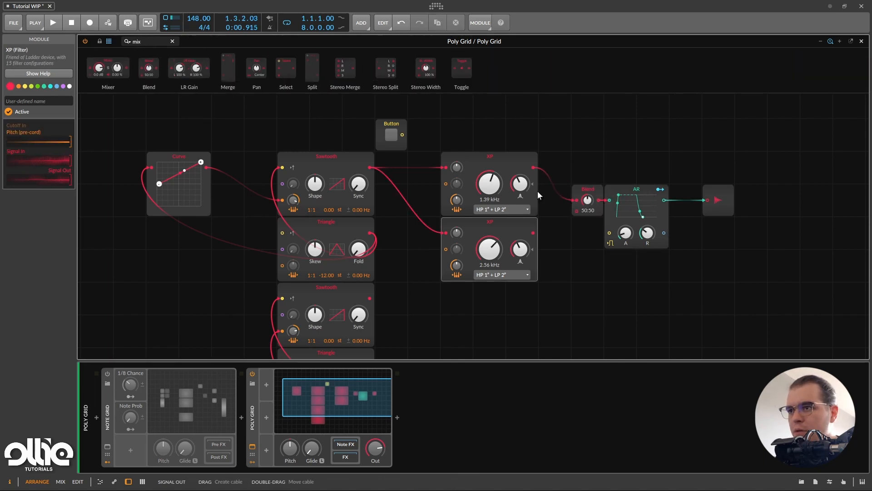
drag(533, 232, 577, 210)
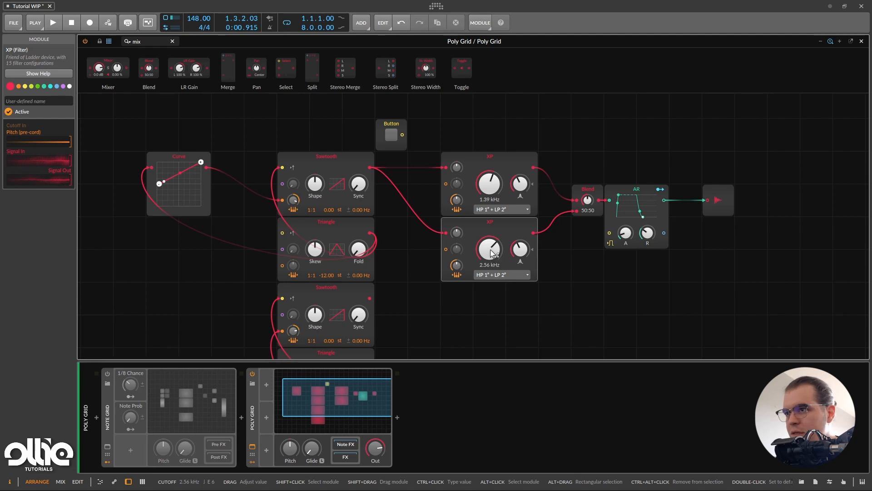
Step: Tune both filter cutoffs with brief playback checks, setting the first XP to 2.20 kHz and the second to 2.88 kHz
drag(493, 253, 493, 269)
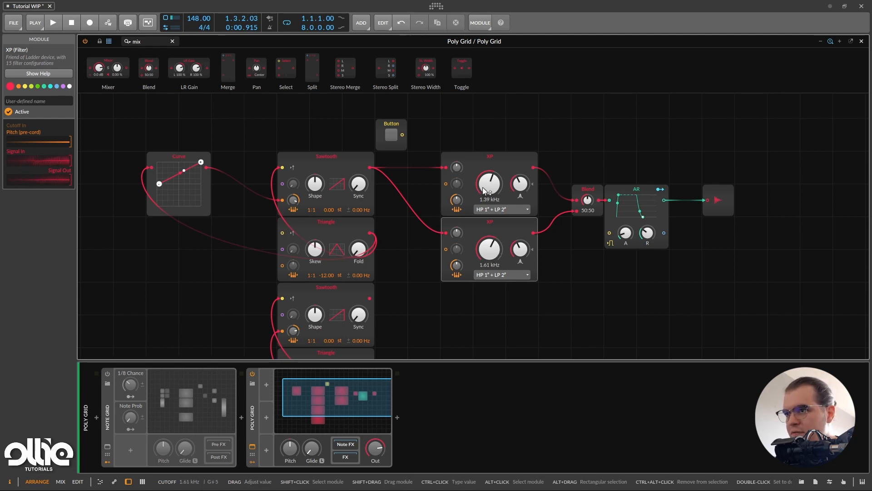
drag(484, 188, 484, 167)
mouse_move(482, 249)
mouse_down()
mouse_move(482, 236)
mouse_move(482, 242)
mouse_up()
drag(486, 184, 486, 190)
key(space)
key(space)
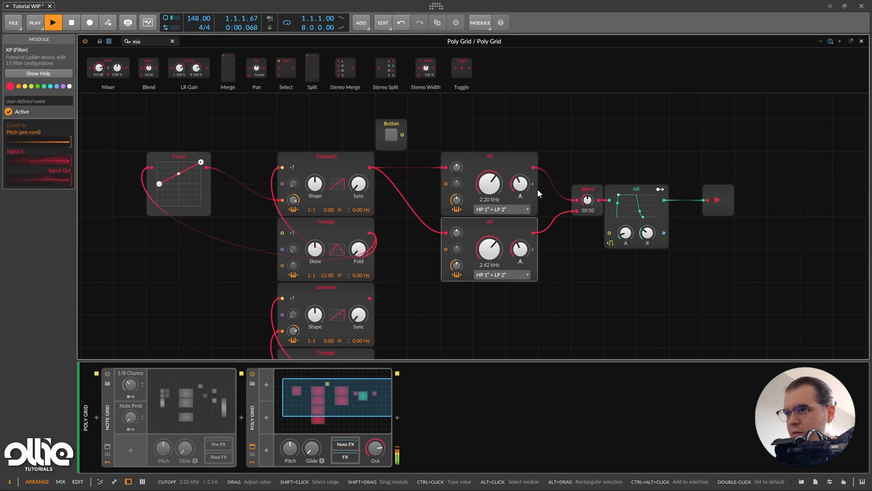
key(space)
key(space)
drag(489, 248, 491, 245)
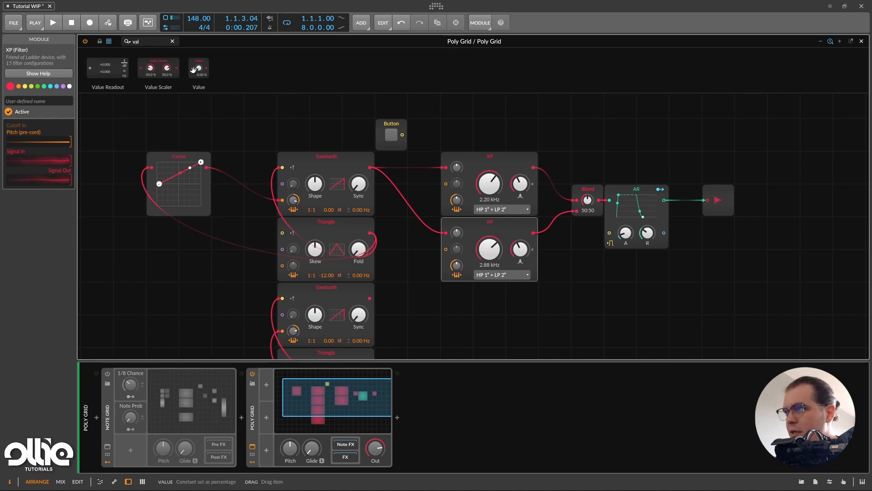
Step: Add a Value module, wire it to the cutoff modulation inputs of both XP filters and raise their modulation amounts
drag(198, 68, 430, 304)
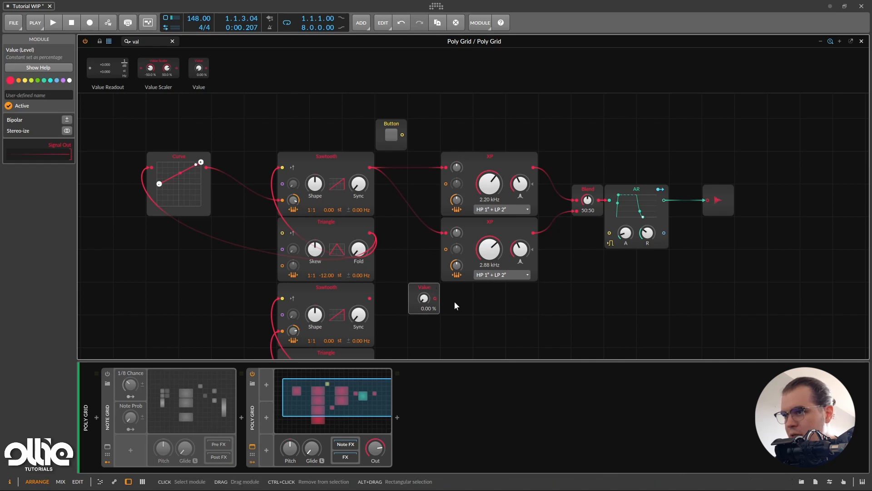
drag(435, 298, 446, 249)
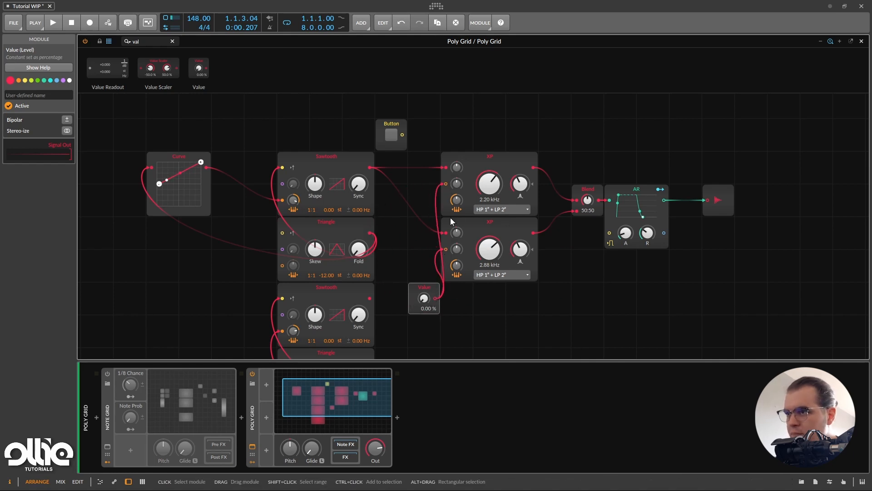
drag(461, 185, 461, 168)
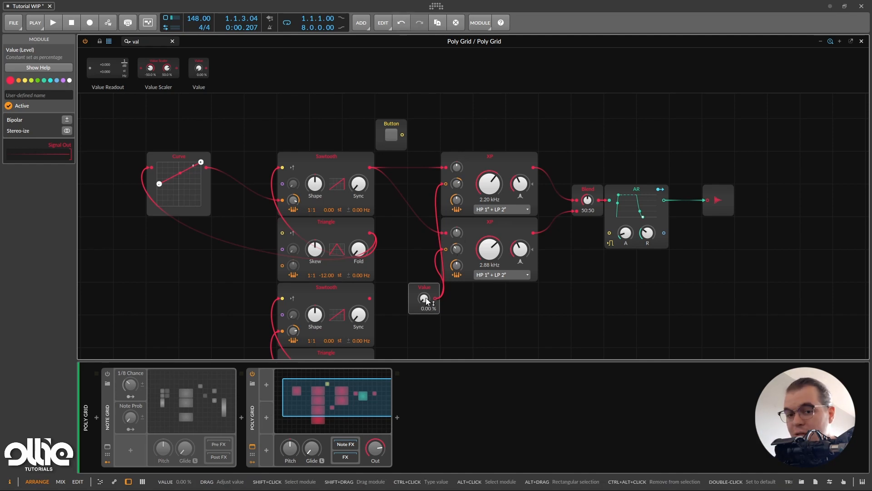
Step: Audition the shared cutoff modulation by sweeping the Value during playback and returning it to 0 %
key(space)
mouse_move(431, 298)
mouse_down()
mouse_move(431, 267)
mouse_move(430, 298)
mouse_up()
key(space)
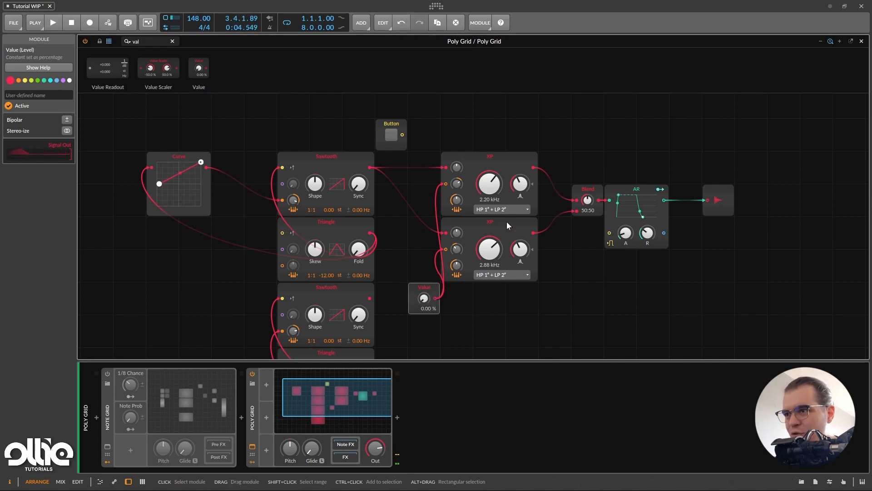
Step: Set the second XP filter's mode to HP 2° + LP 1° and sweep the Value during playback, ending at 54.0 %
click(502, 274)
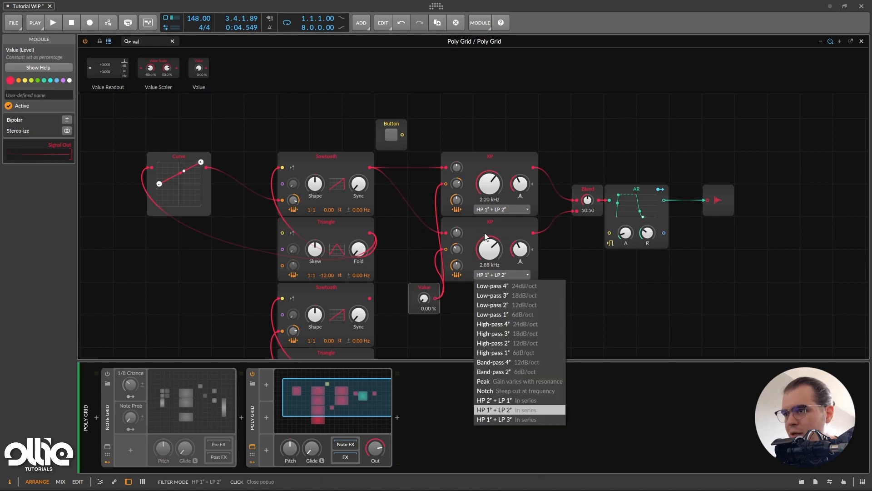
click(532, 401)
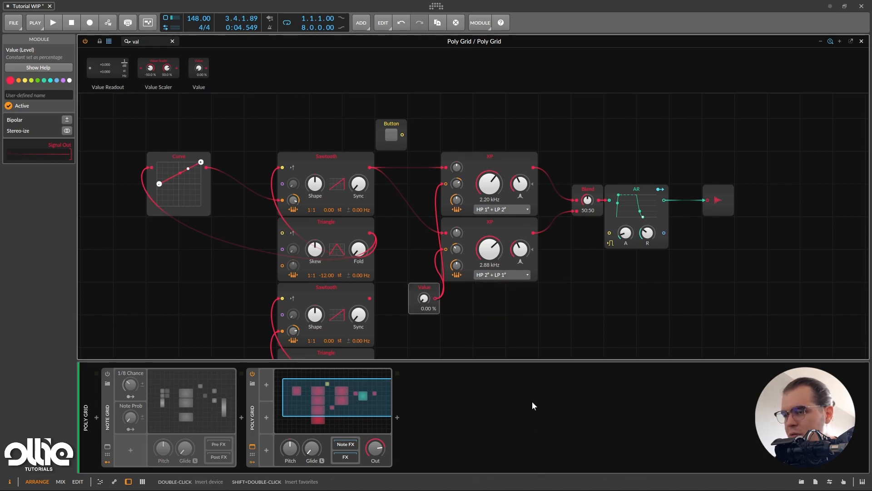
key(space)
drag(410, 302, 424, 318)
key(space)
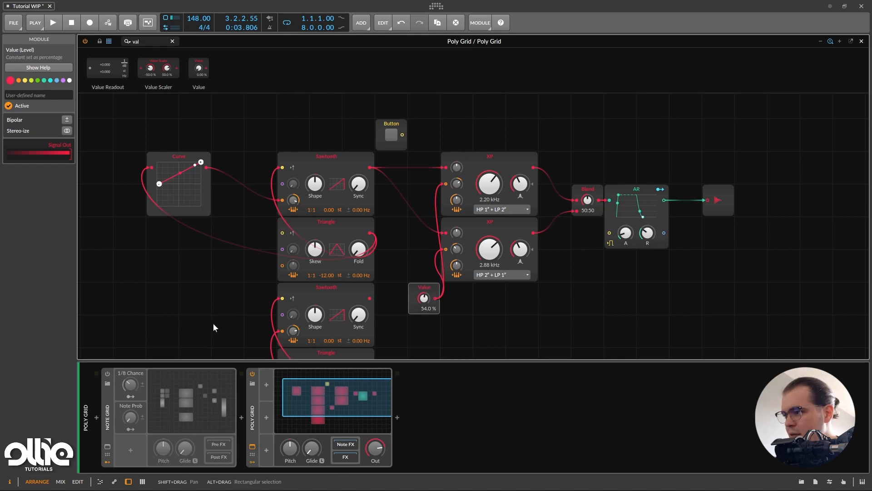
Step: Turn on the Note Grid device and sweep the Value during playback, resetting it to 0 % before stopping
click(108, 373)
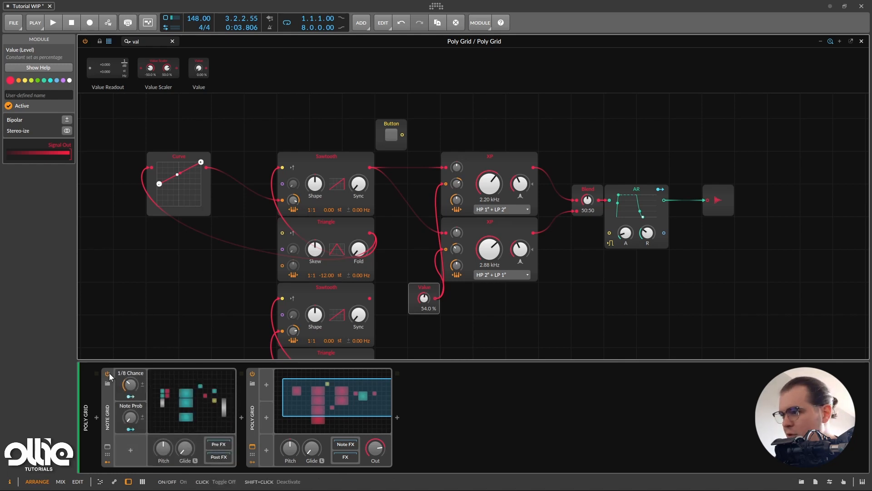
key(space)
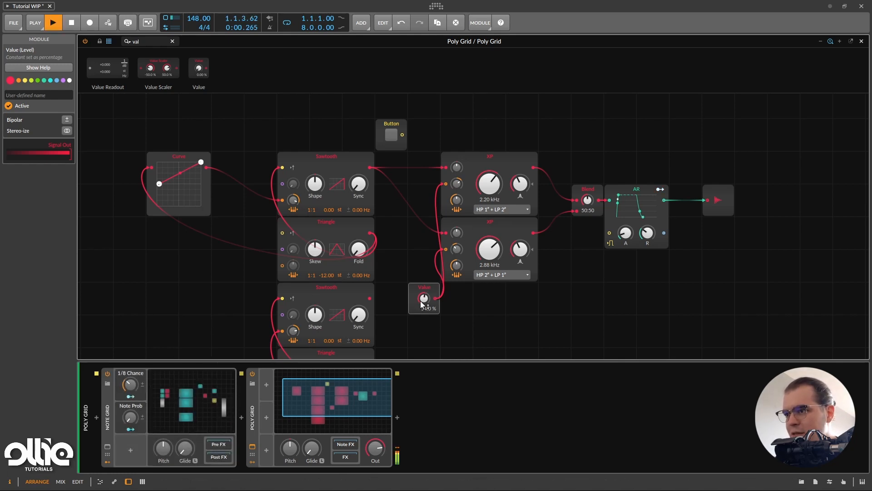
drag(424, 298, 423, 278)
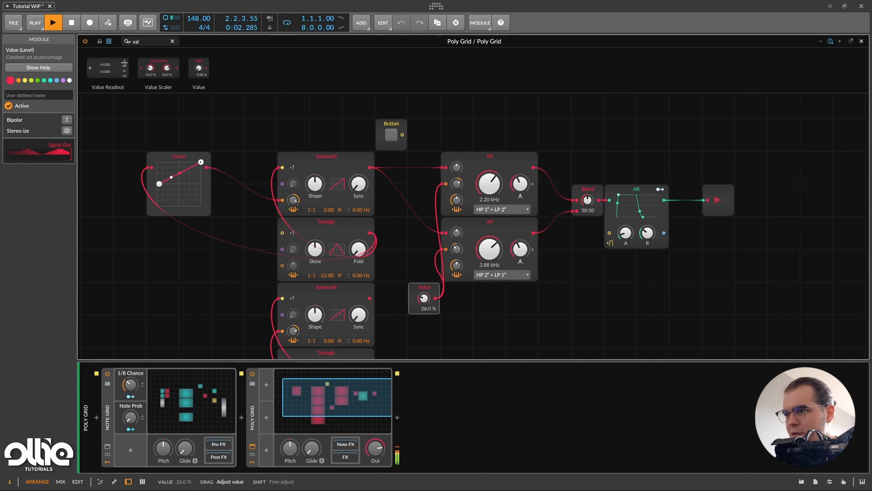
double_click(424, 298)
key(space)
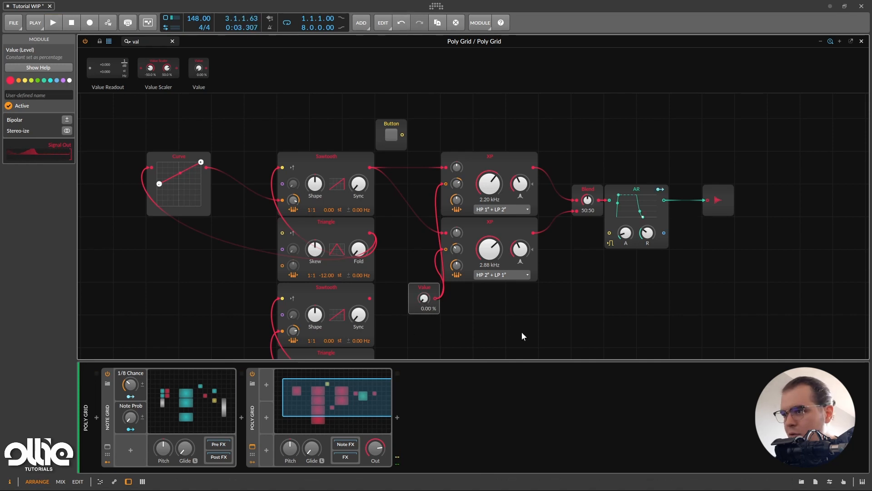
Step: Find the S/H LFO module and place it beneath the second XP filter
click(159, 40)
text(s)
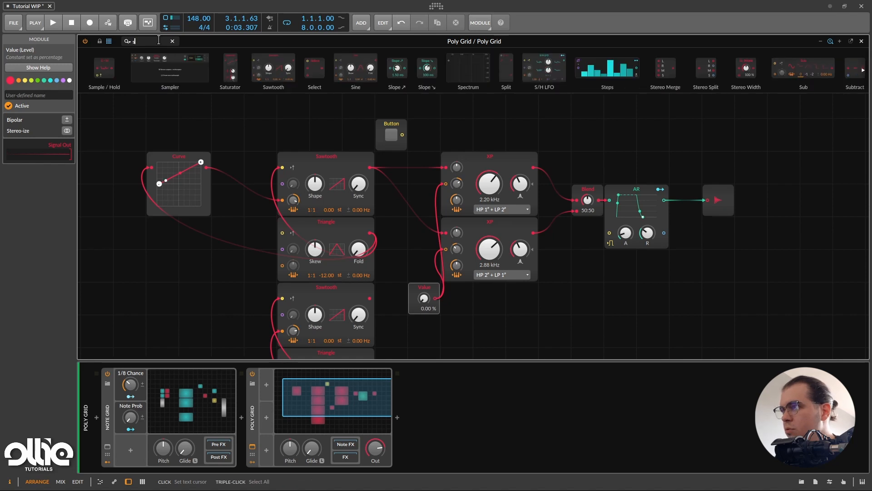
text( H)
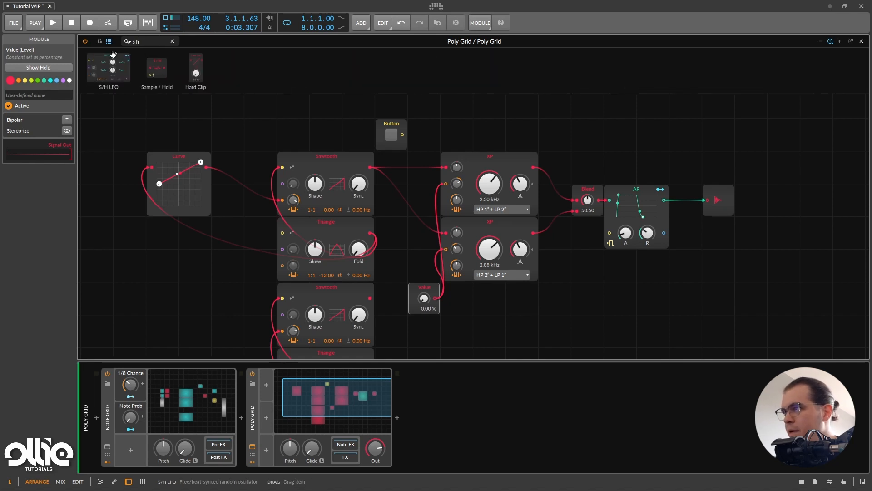
drag(113, 54, 557, 315)
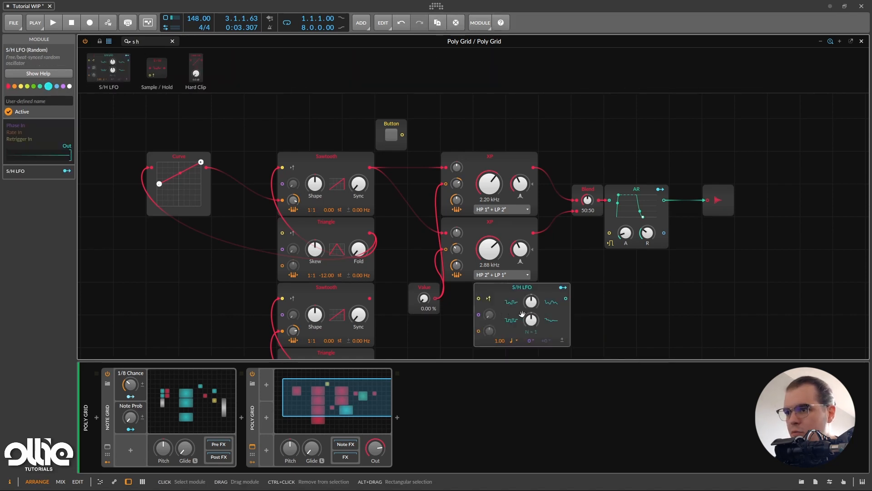
Step: Map the S/H LFO to the Value module's knob with a modulation amount of +1.000
scroll(557, 282, down, 1)
click(563, 255)
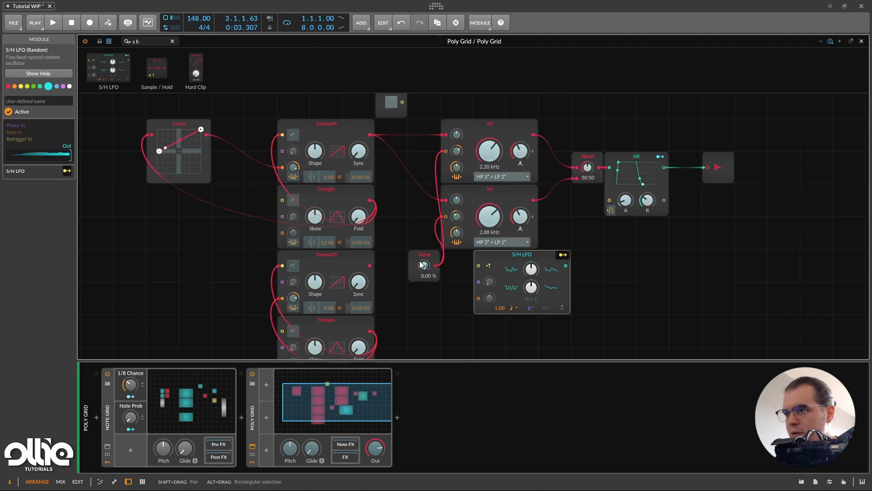
drag(424, 266, 424, 214)
click(563, 255)
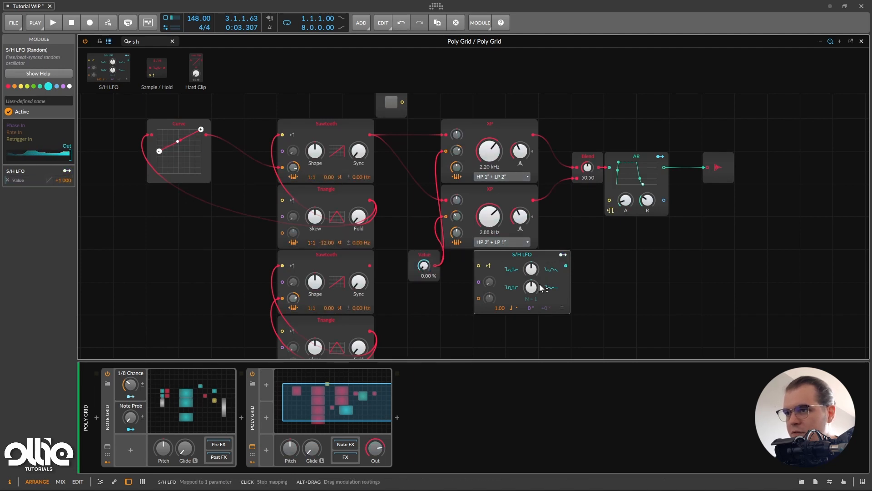
Step: Set the S/H LFO's rate unit to 8th note and start playback to hear the random cutoff modulation
click(515, 308)
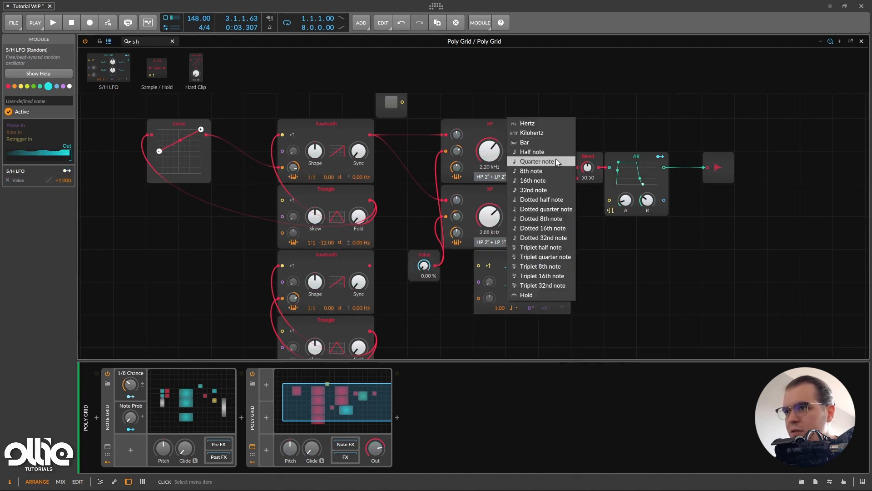
click(552, 170)
key(space)
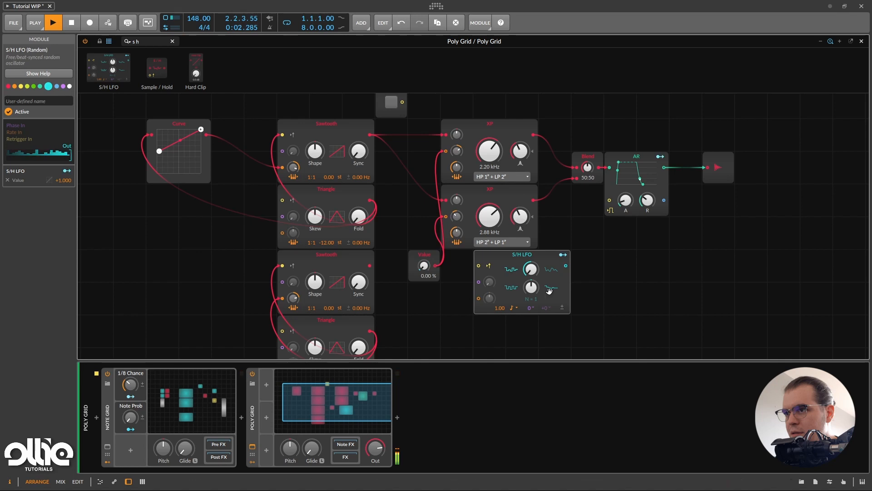
Step: Return the S/H LFO's upper shape knob to centre and set its timebase to quarter note, auditioning the slower modulation
drag(522, 297, 523, 269)
key(space)
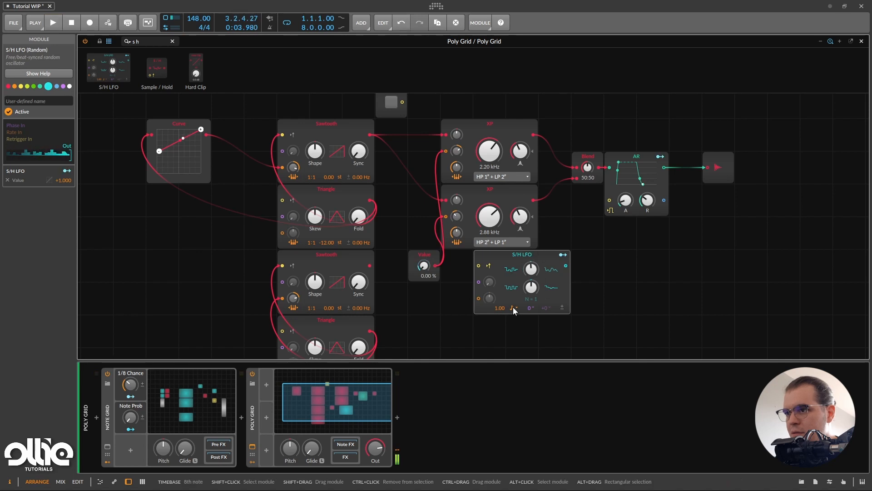
click(514, 307)
click(551, 161)
key(space)
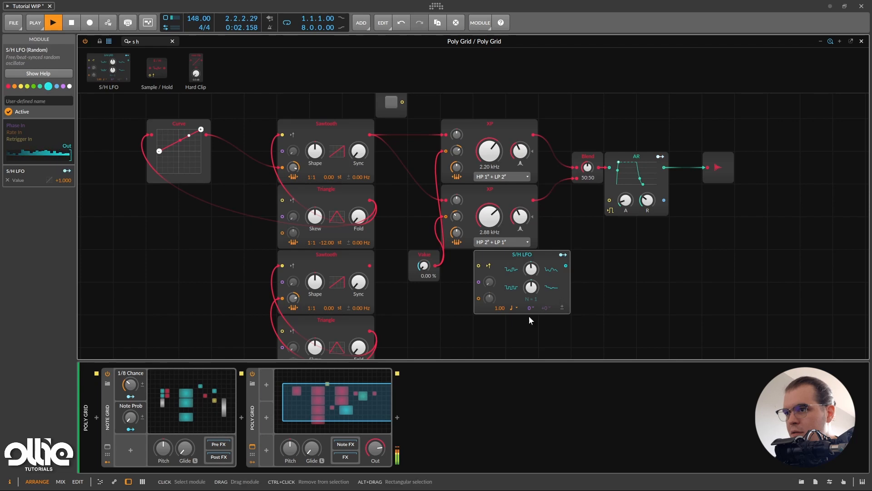
key(space)
Step: Find the EchoBoy effect and insert it after the Poly Grid in the device chain
scroll(146, 224, up, 2)
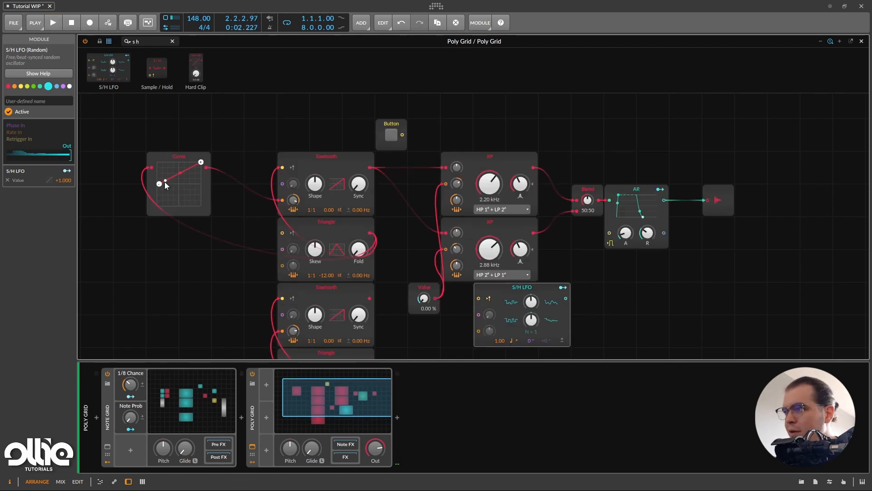
click(396, 418)
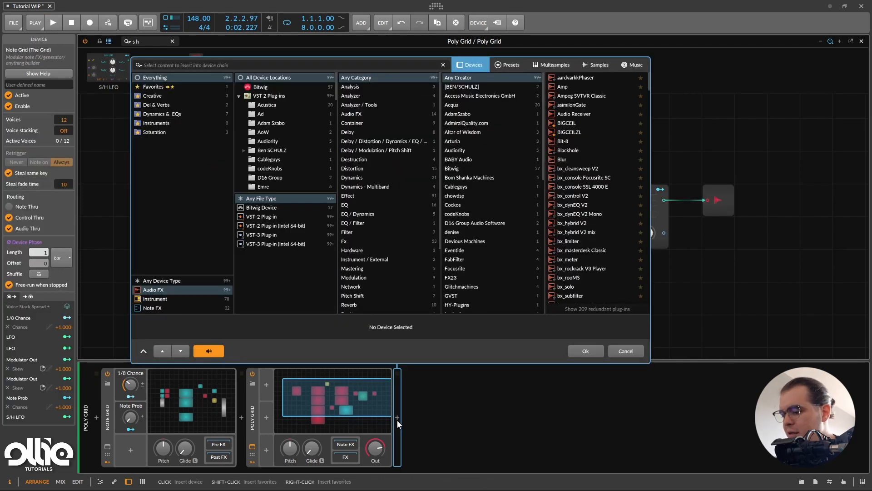
text(echo)
double_click(571, 87)
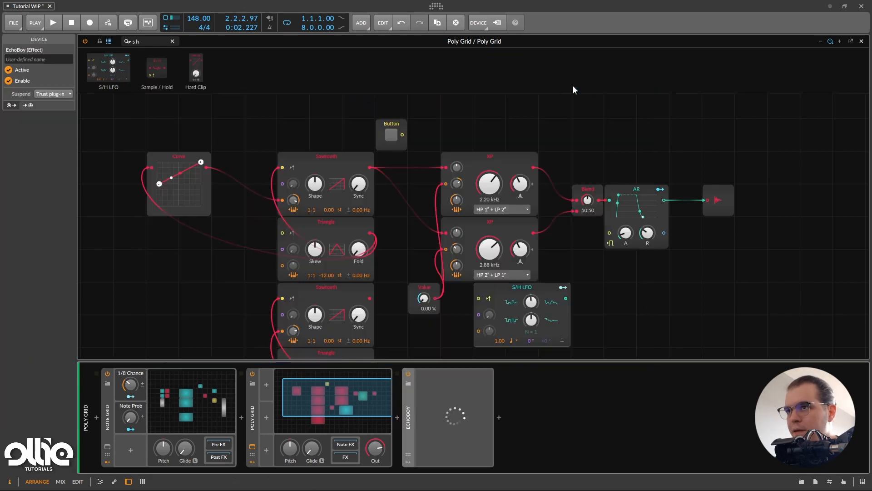
Step: Load the 1-8 DOT PP Telephone preset in EchoBoy
click(331, 165)
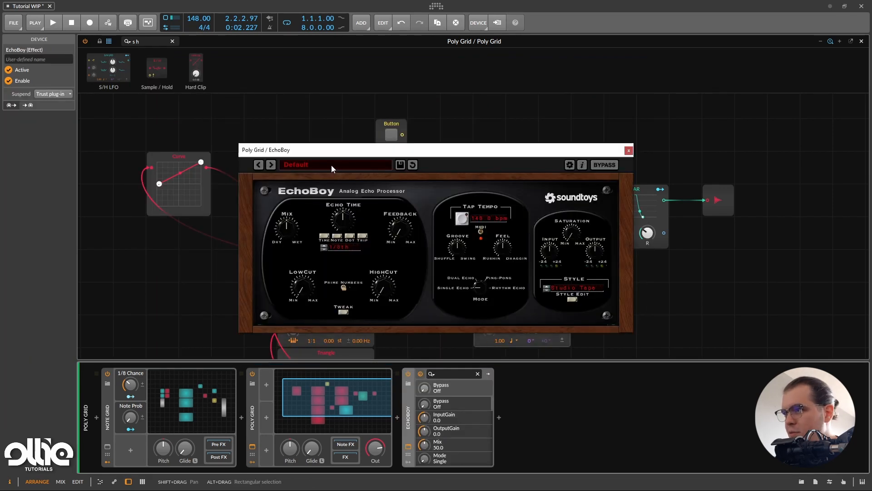
mouse_move(323, 272)
click(436, 274)
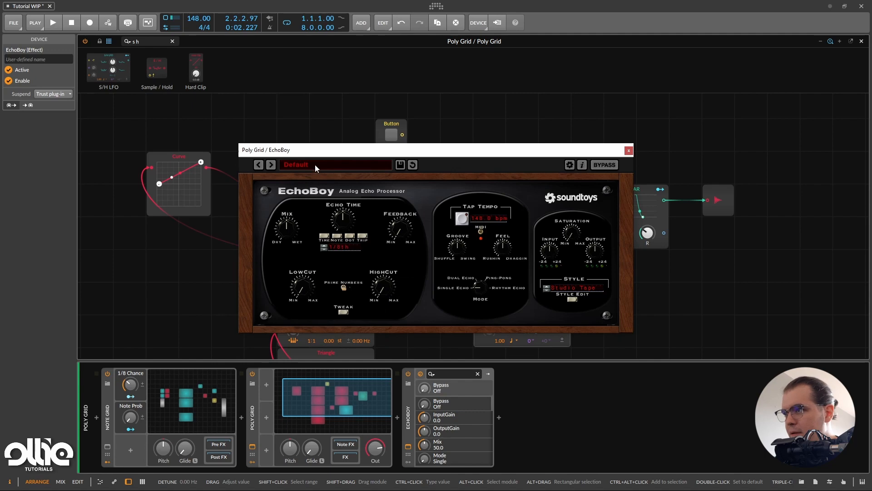
click(314, 164)
click(416, 274)
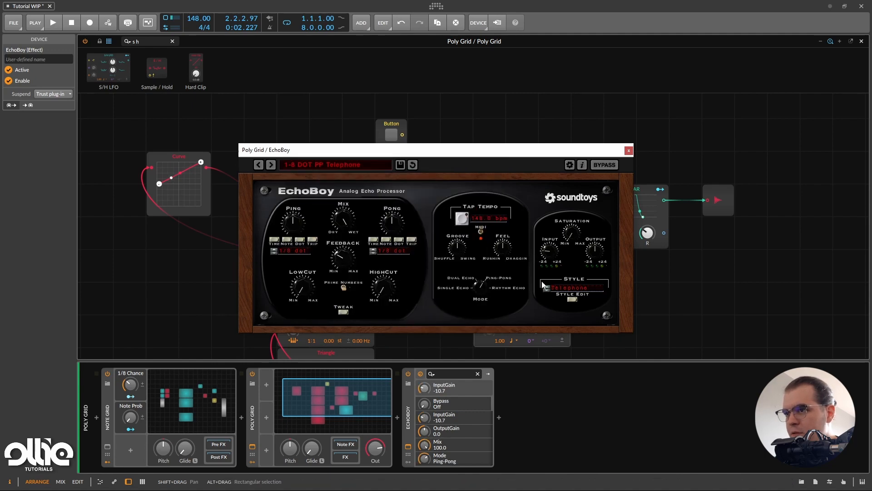
Step: Lower EchoBoy's Mix to 21.0 while listening, close the plug-in window and stop playback
drag(343, 217, 343, 221)
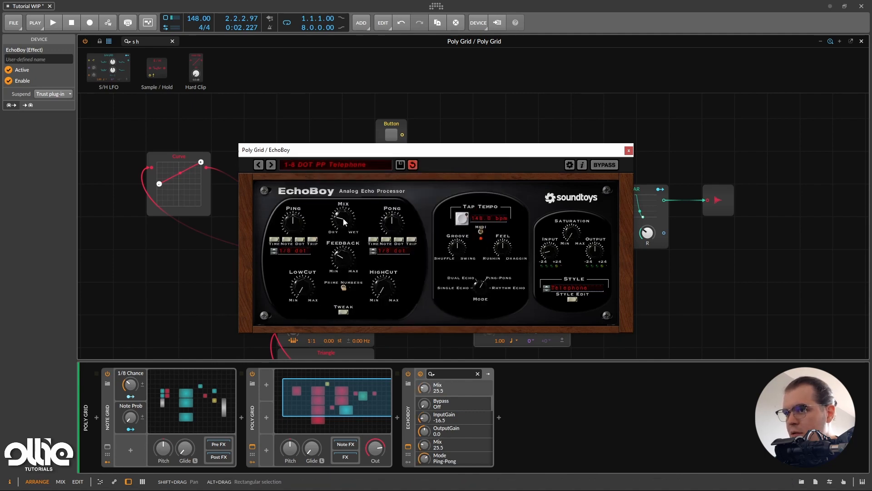
click(475, 94)
key(space)
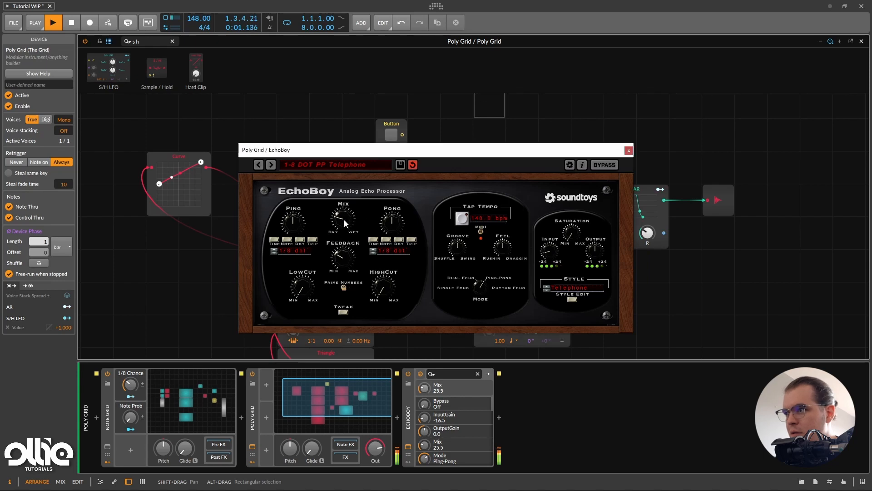
drag(344, 224, 344, 228)
click(628, 151)
key(space)
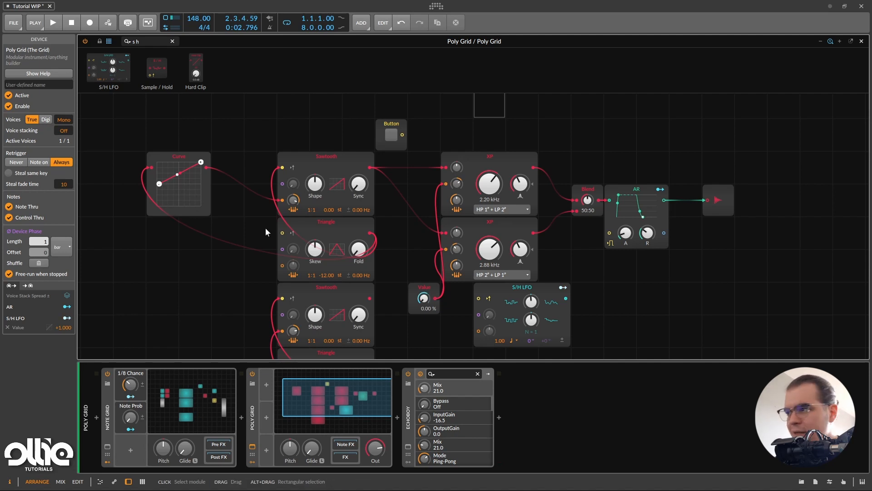
Step: Return to the arrangement, start playback and set the soloed Poly Grid track's volume to about -10.7 dB
click(861, 41)
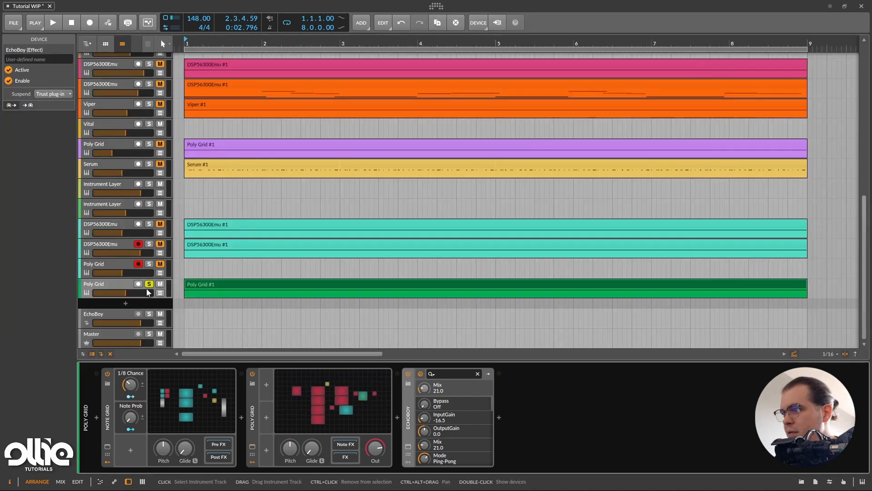
key(space)
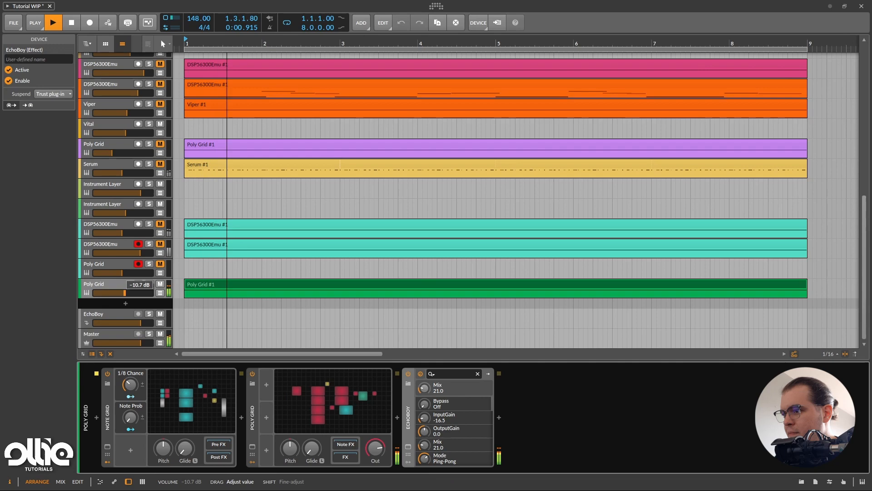
Step: Reopen the Poly Grid and reshape the Curve during playback, ending with output levels of 9.17 % low and 100 % high
click(325, 414)
click(213, 132)
drag(214, 136, 189, 145)
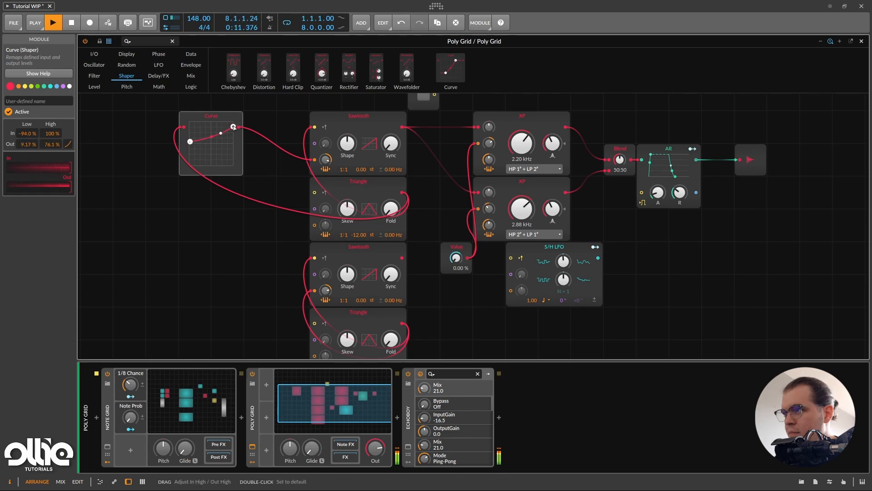
drag(234, 123, 212, 133)
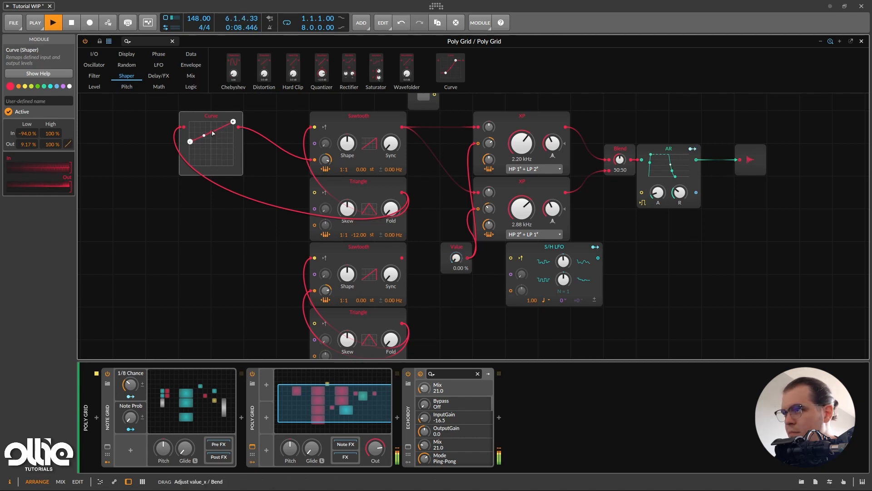
Step: Vary the upper Triangle's Fold and the upper Sawtooth's pitch modulation during playback, raise that Sawtooth's Sync and stop
mouse_move(390, 209)
mouse_down()
mouse_move(391, 190)
mouse_move(390, 208)
mouse_up()
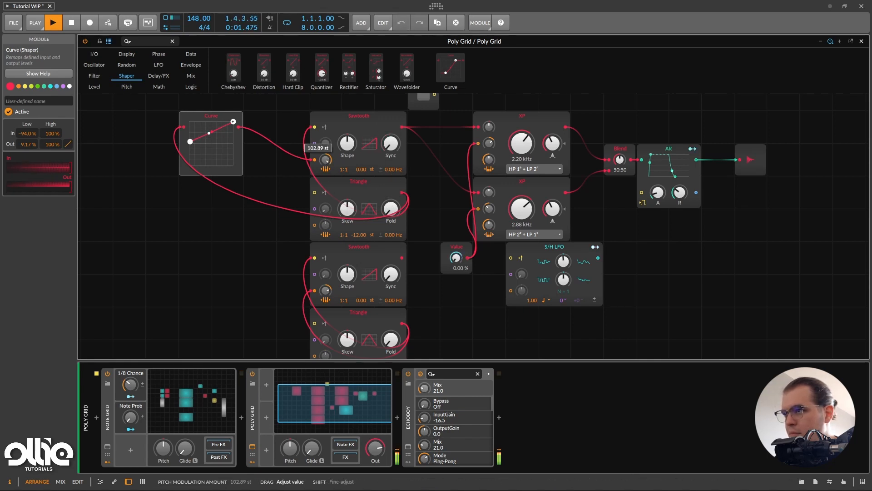
drag(326, 159, 325, 145)
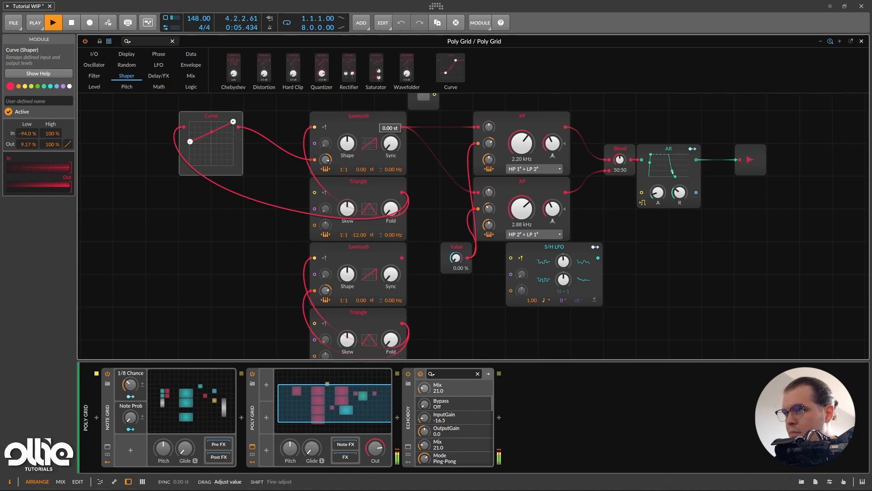
drag(391, 145, 391, 126)
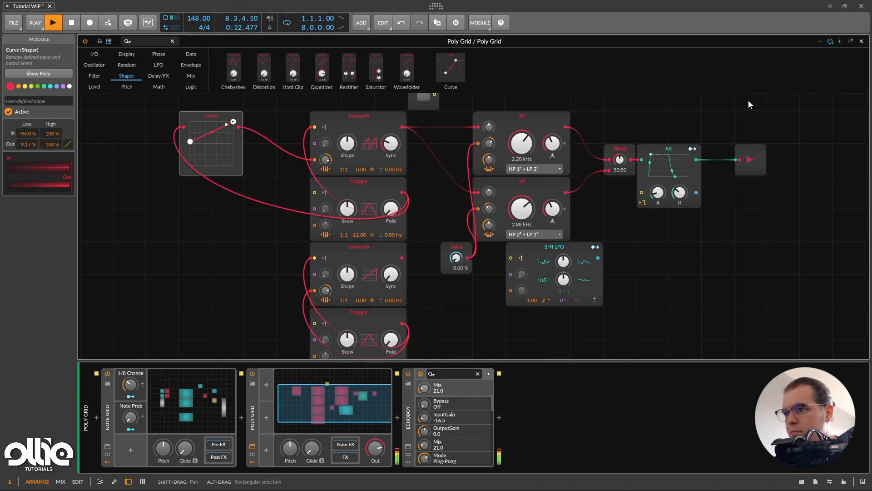
key(space)
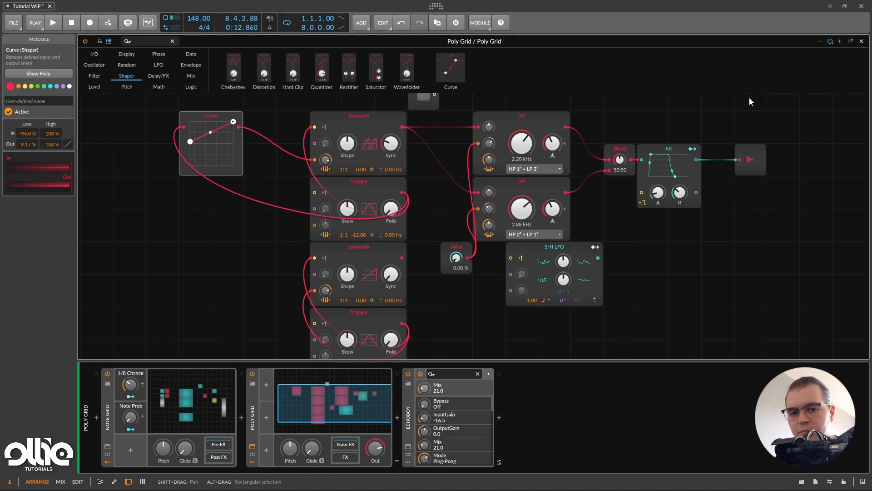